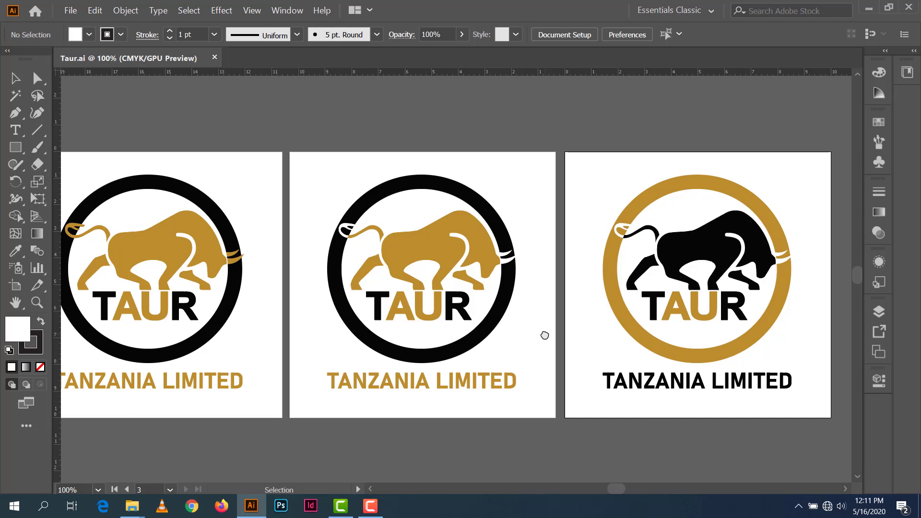
Step: Create a new document from the 9 × 5.4 cm custom business-card preset
scroll(564, 303, down, 1)
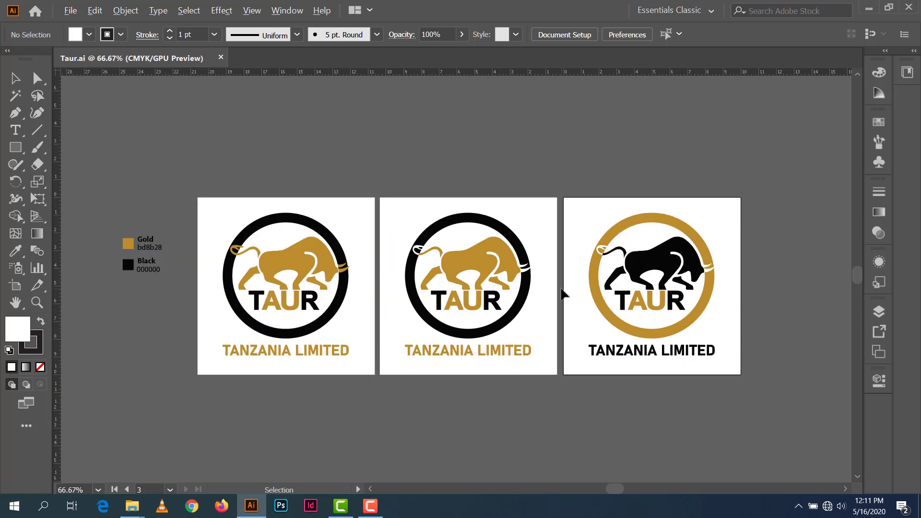
drag(564, 269, 599, 288)
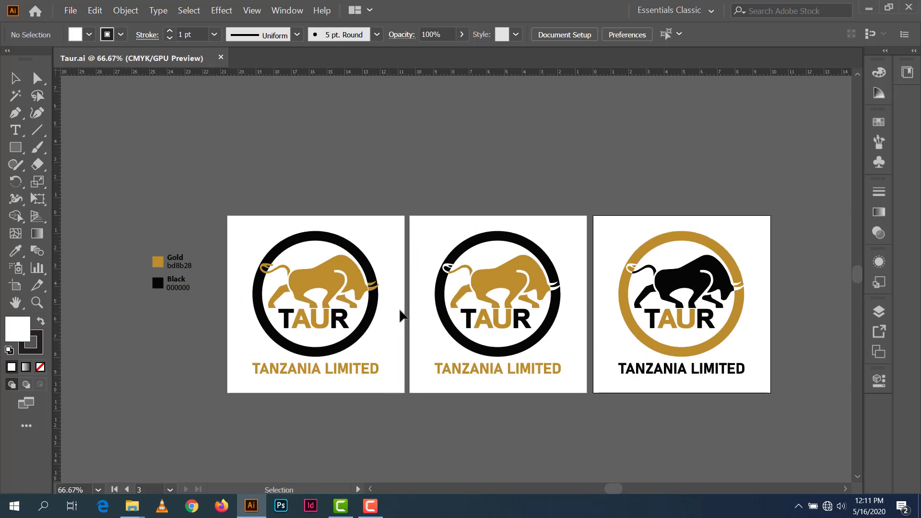
click(71, 11)
click(429, 71)
key(ctrl+n)
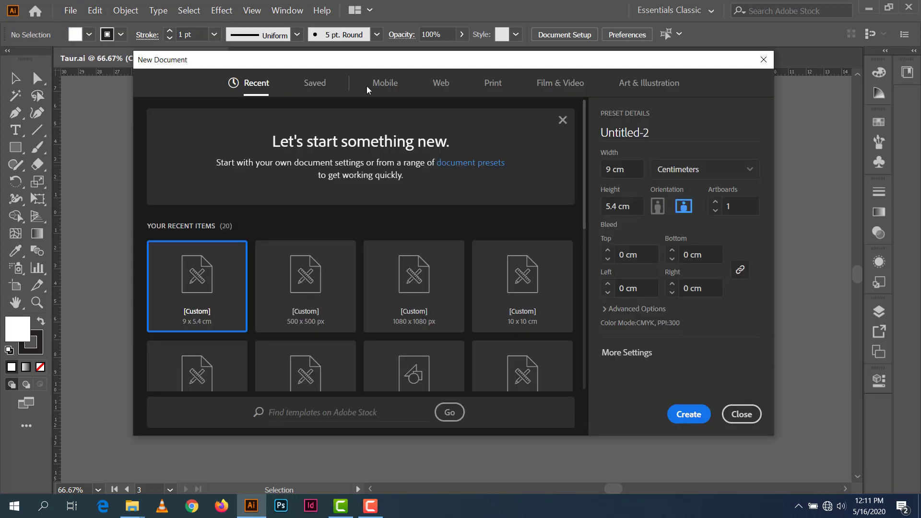
click(631, 168)
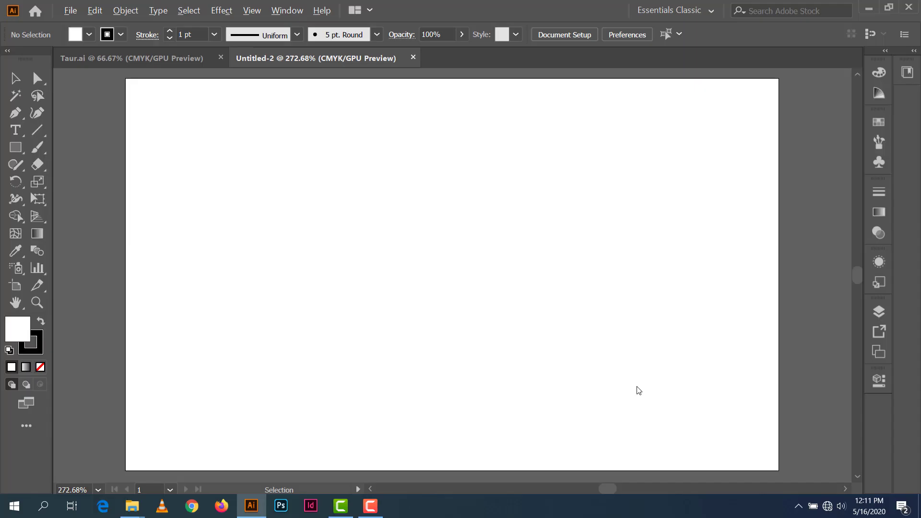
scroll(639, 390, down, 1)
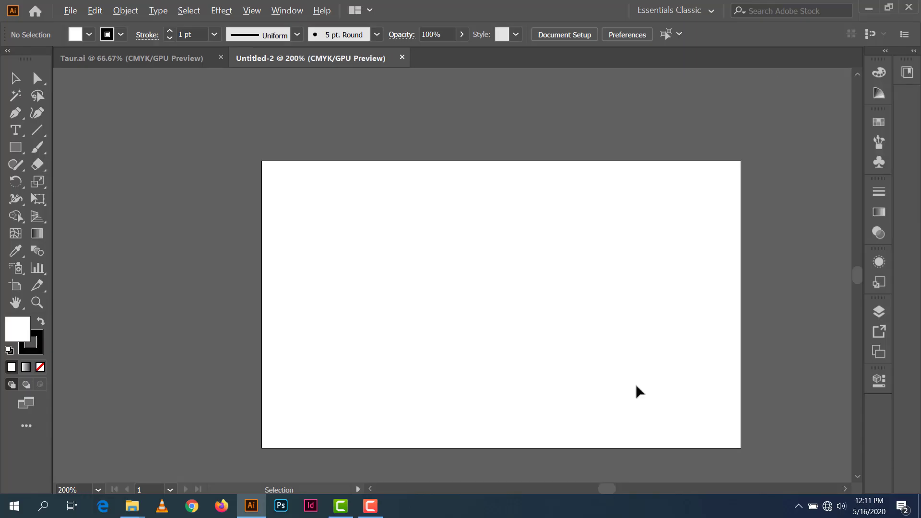
scroll(637, 391, up, 1)
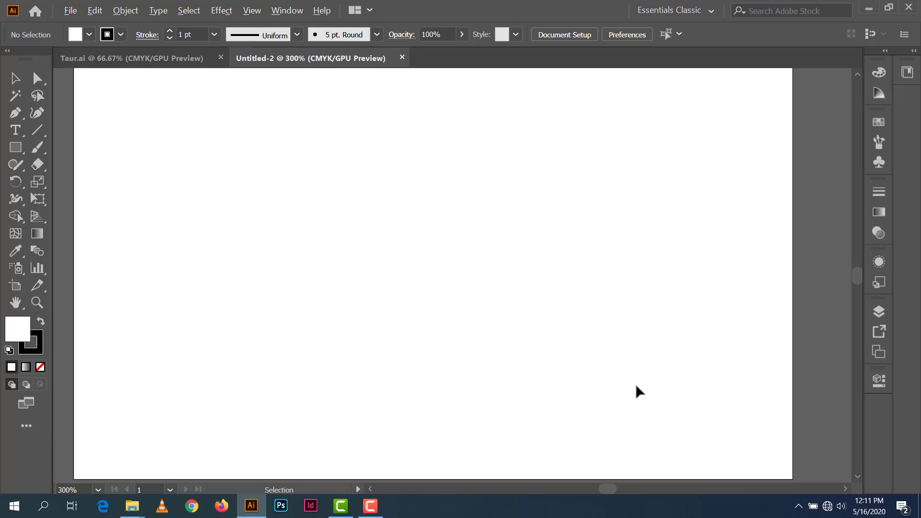
scroll(638, 391, down, 1)
scroll(638, 391, up, 1)
scroll(639, 391, down, 3)
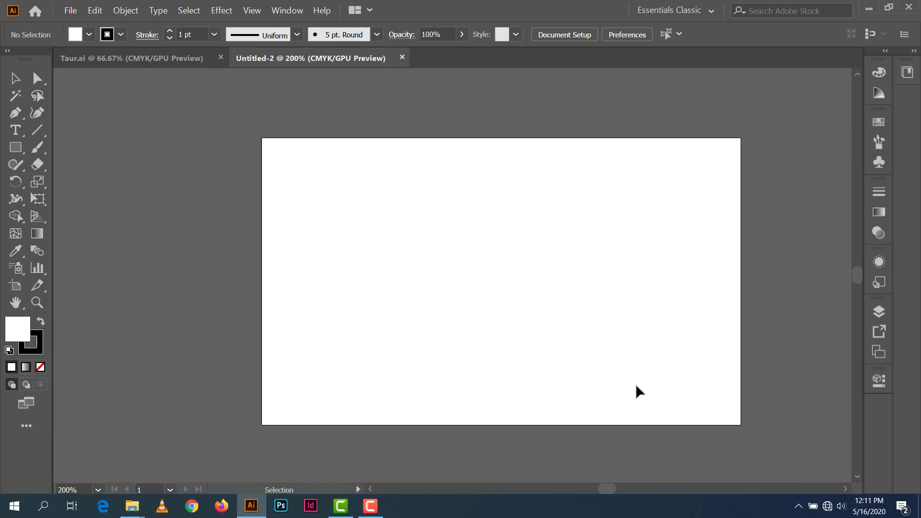
Step: Fit the artboard in the window and show the rulers
click(98, 490)
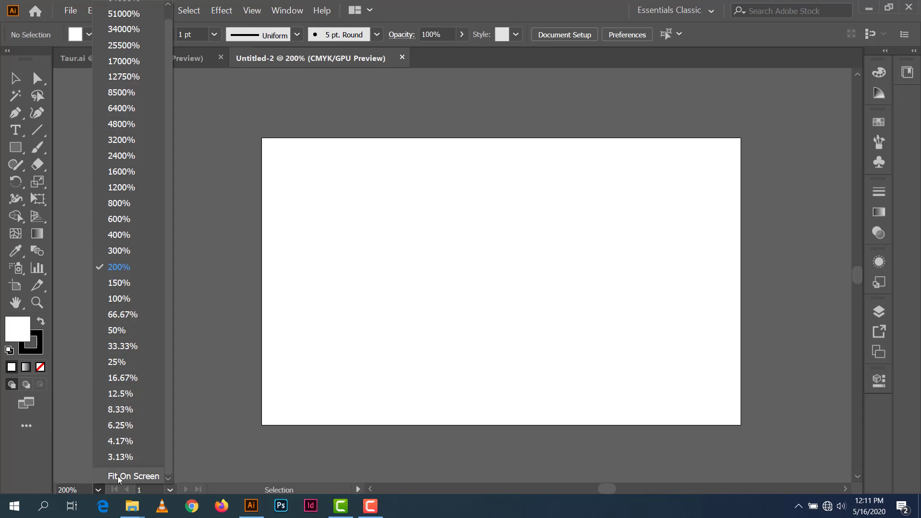
click(118, 477)
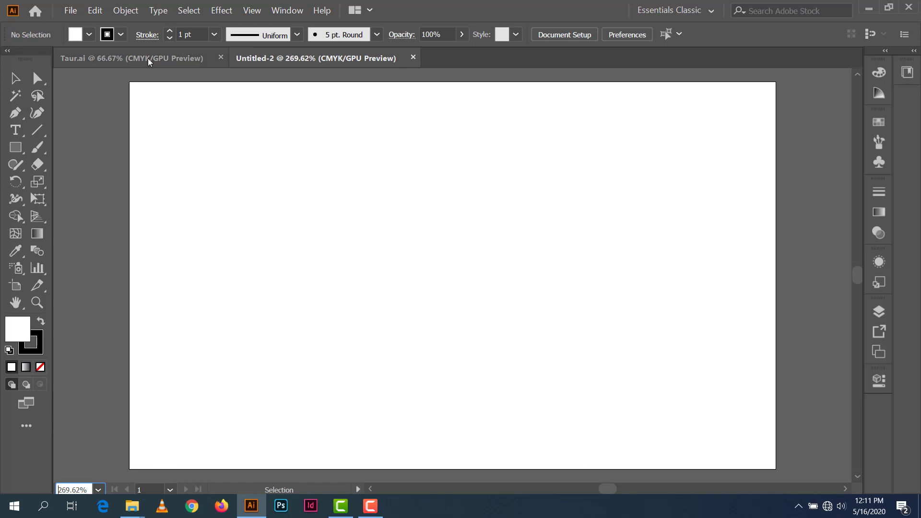
key(ctrl+r)
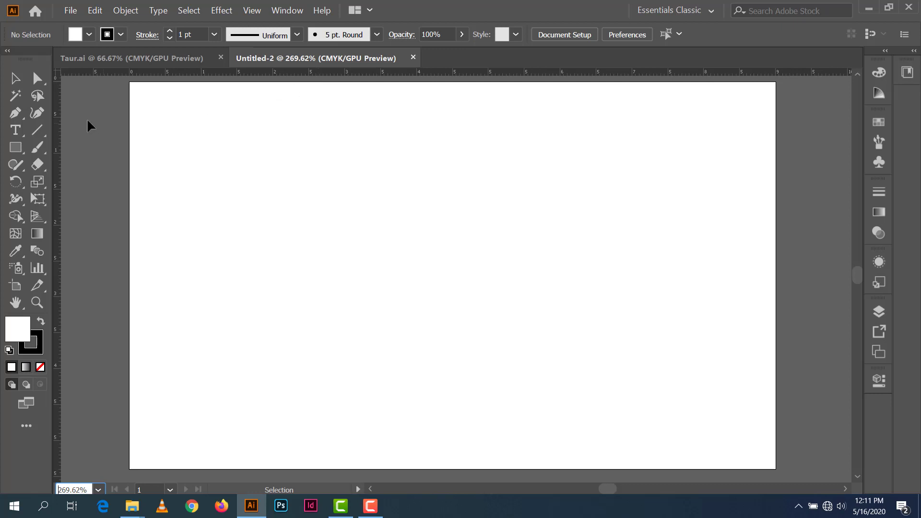
Step: Set the stroke colour to None and the fill colour to black
click(120, 34)
click(10, 59)
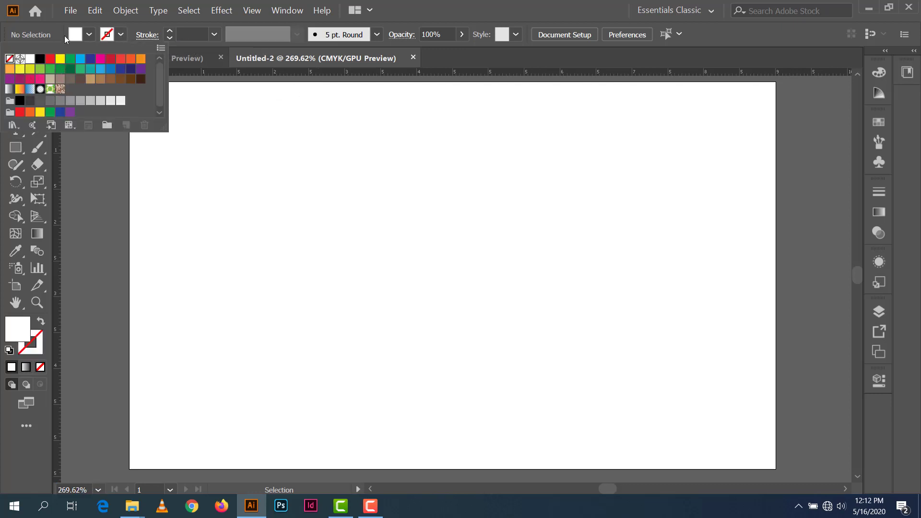
click(77, 36)
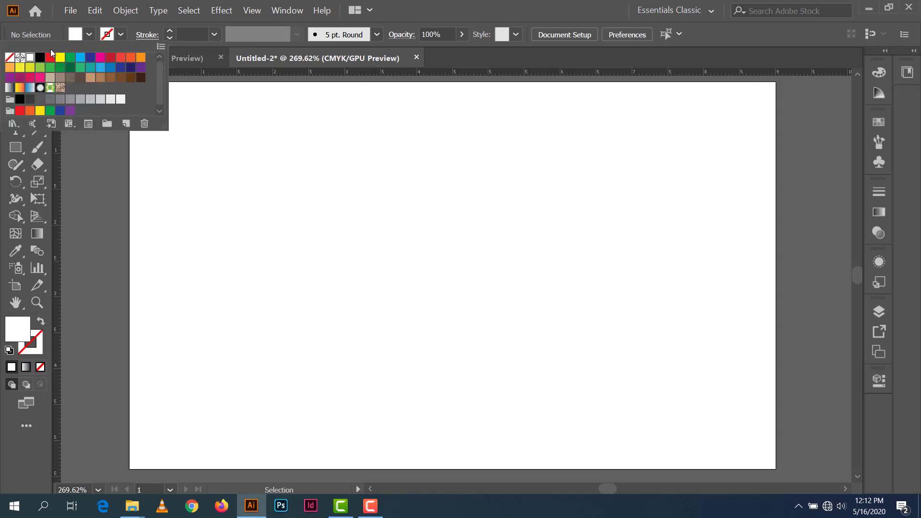
click(41, 58)
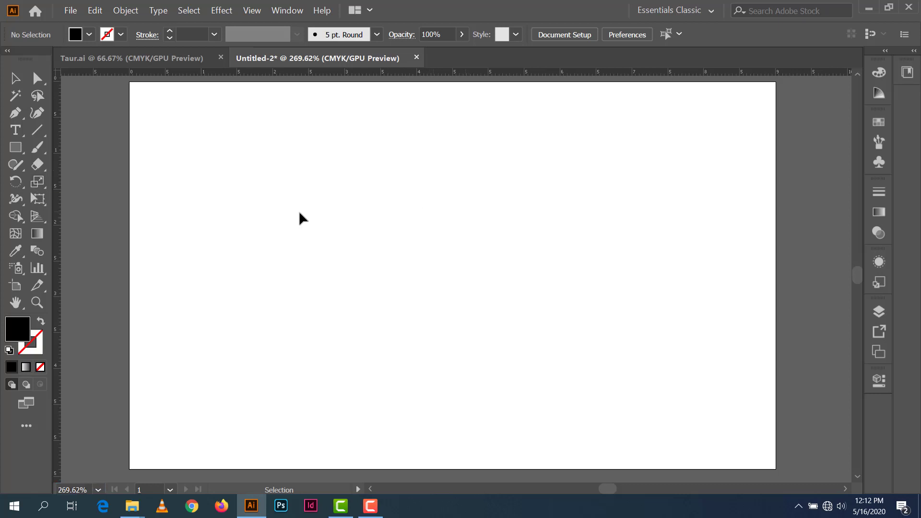
Step: Draw an 8 × 5 cm black rectangle, move it, then delete it
click(16, 147)
click(450, 258)
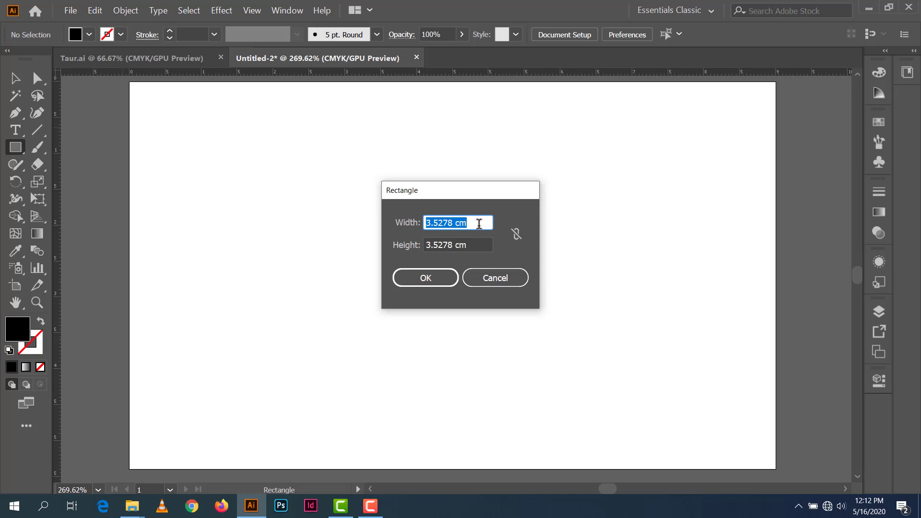
text(8)
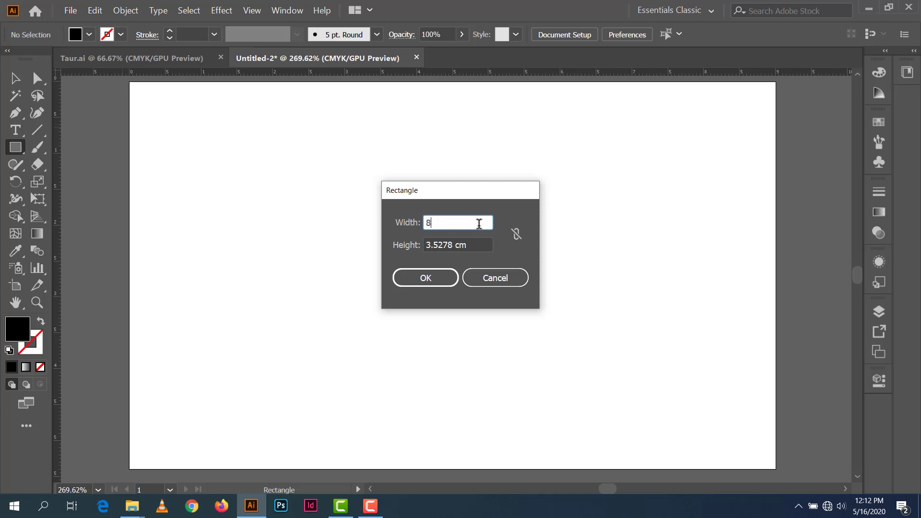
key(Tab)
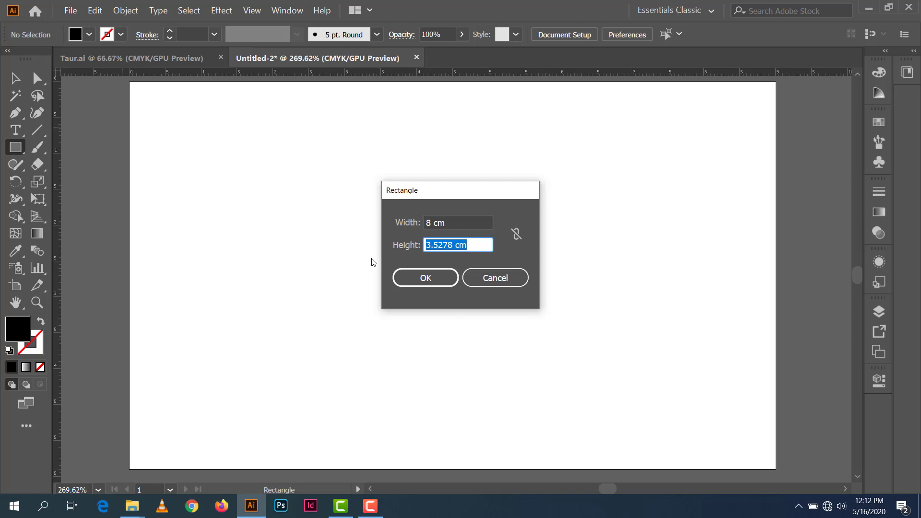
text(5)
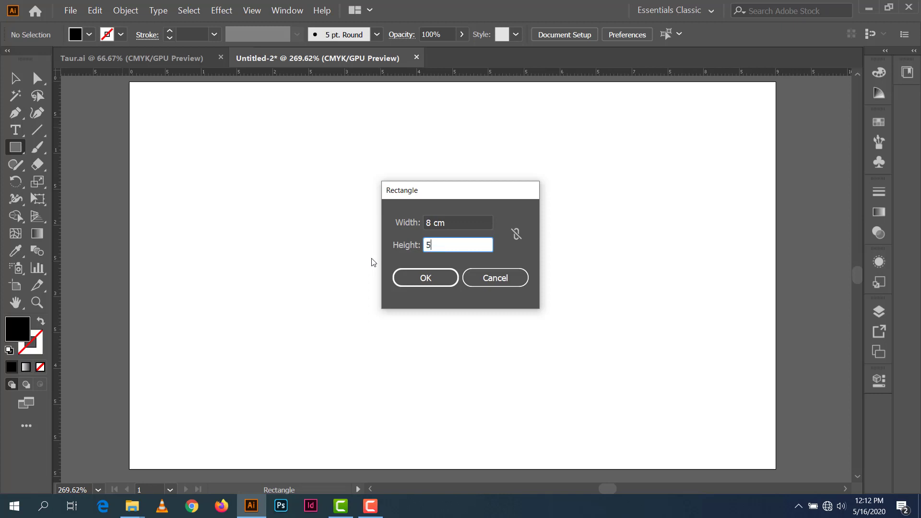
key(Return)
click(12, 73)
drag(551, 316, 276, 152)
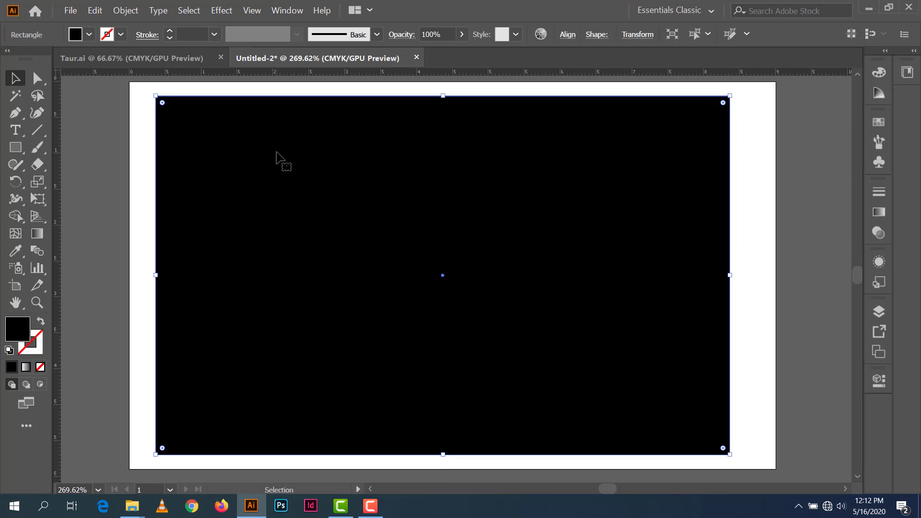
key(Delete)
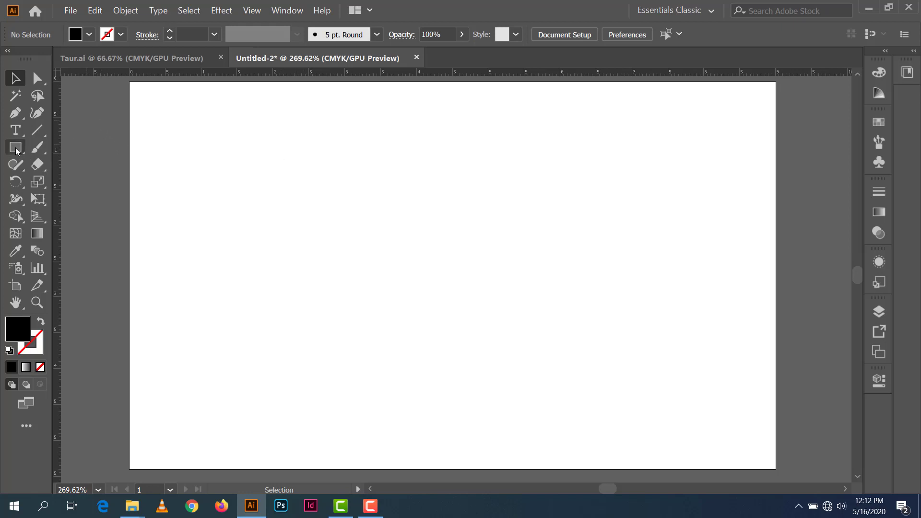
Step: Draw an 8 × 4.5 cm black rectangle on the artboard by typed dimensions
click(18, 149)
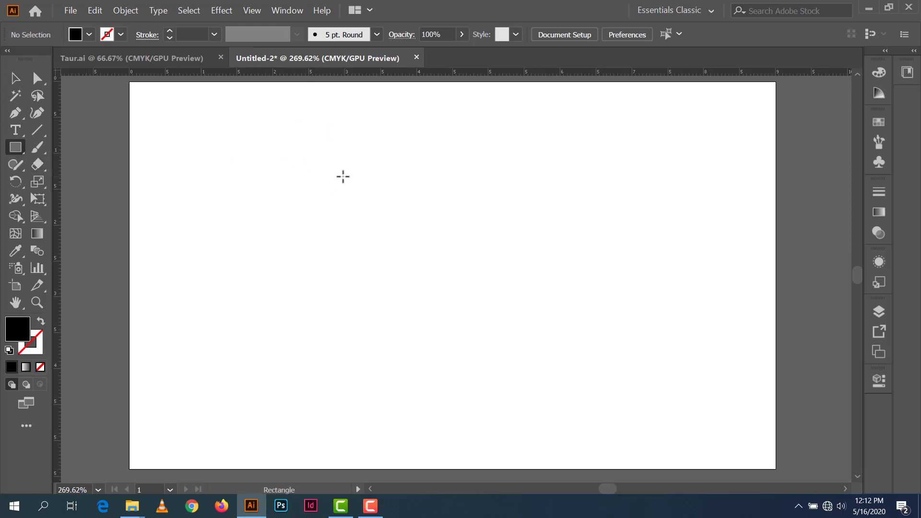
click(357, 205)
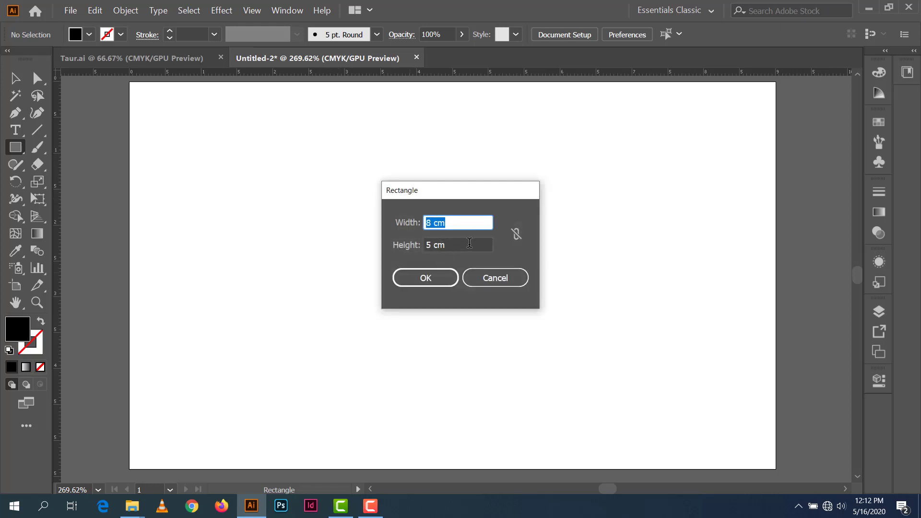
key(Tab)
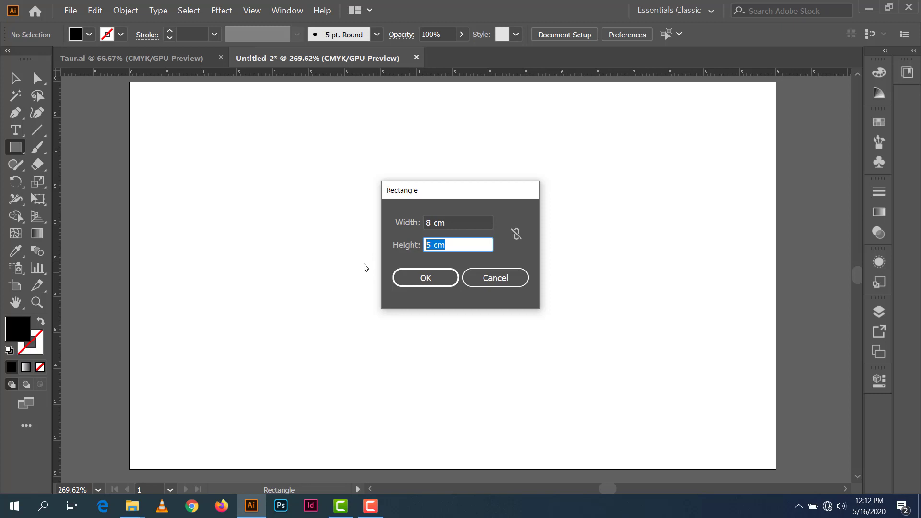
text(.)
key(BackSpace)
text(4.5)
key(Return)
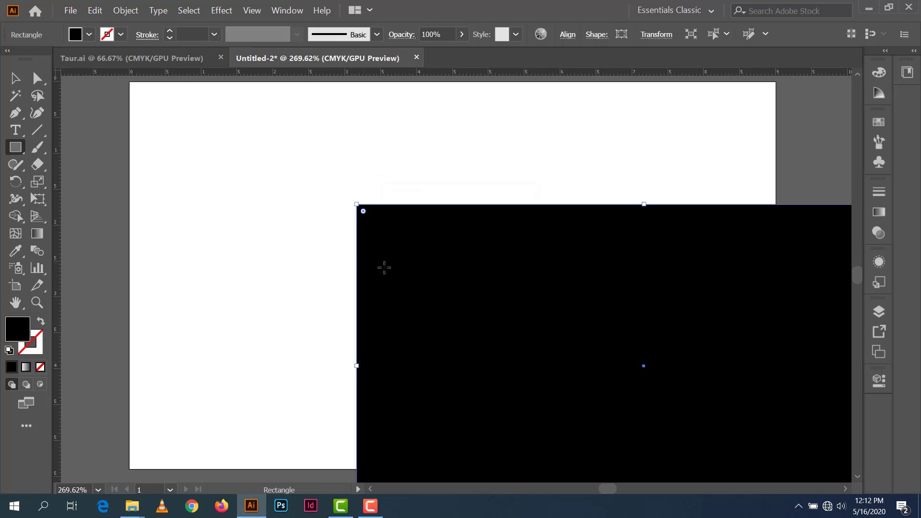
click(13, 80)
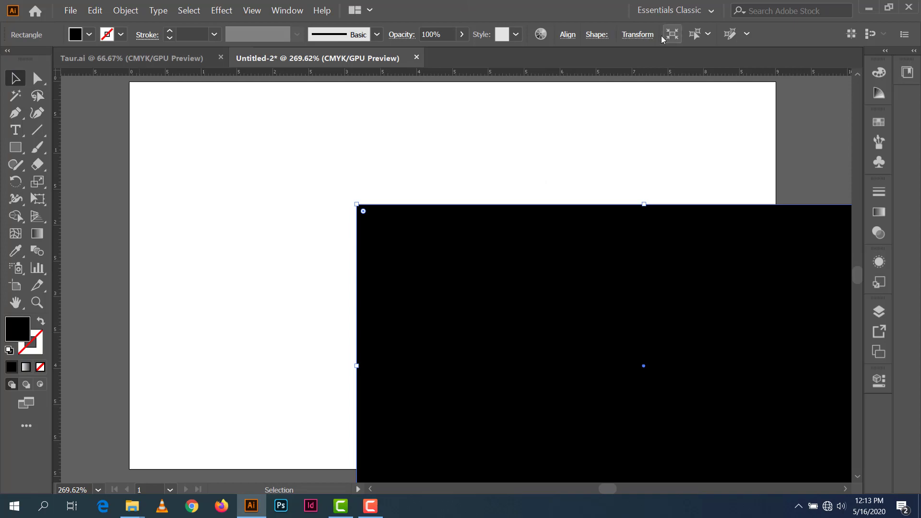
click(568, 35)
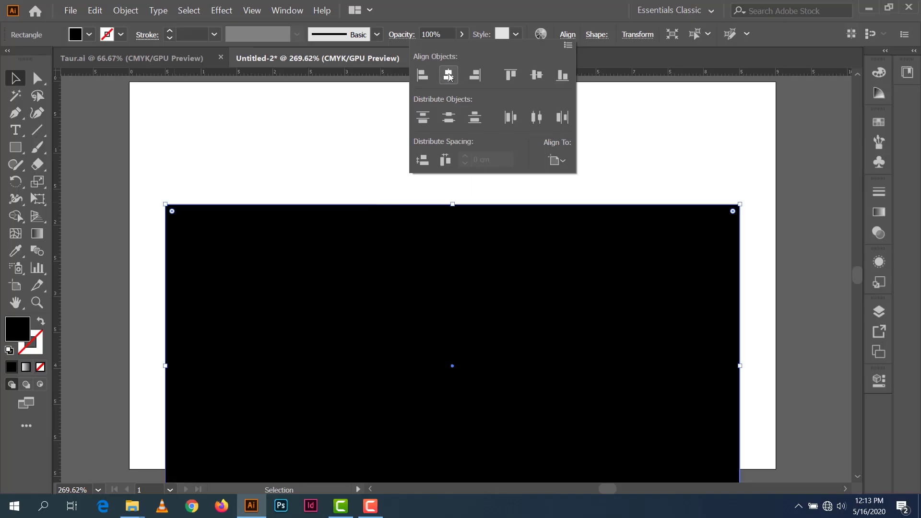
click(538, 75)
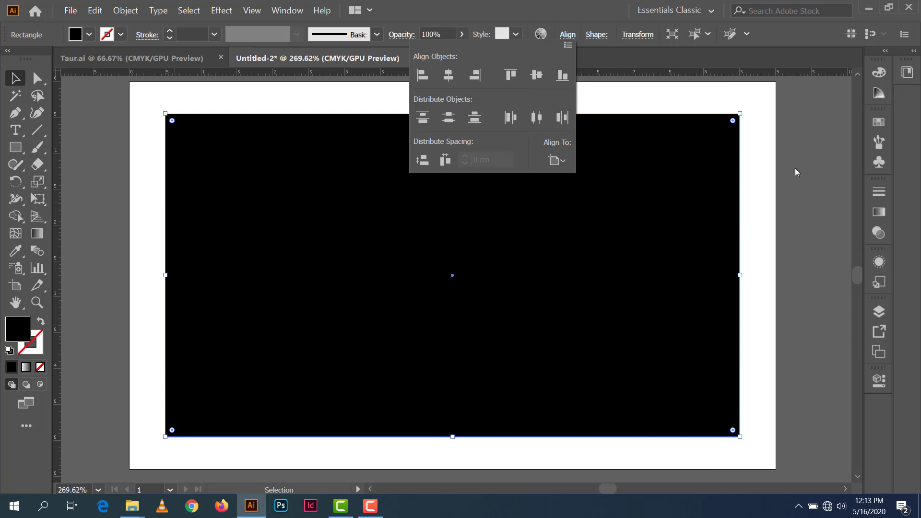
key(Escape)
scroll(768, 199, down, 2)
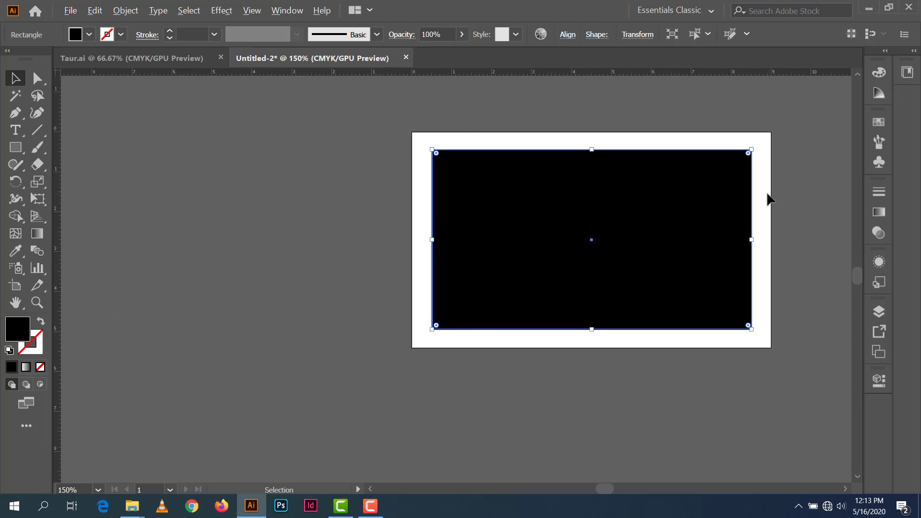
scroll(767, 199, up, 1)
drag(723, 208, 617, 211)
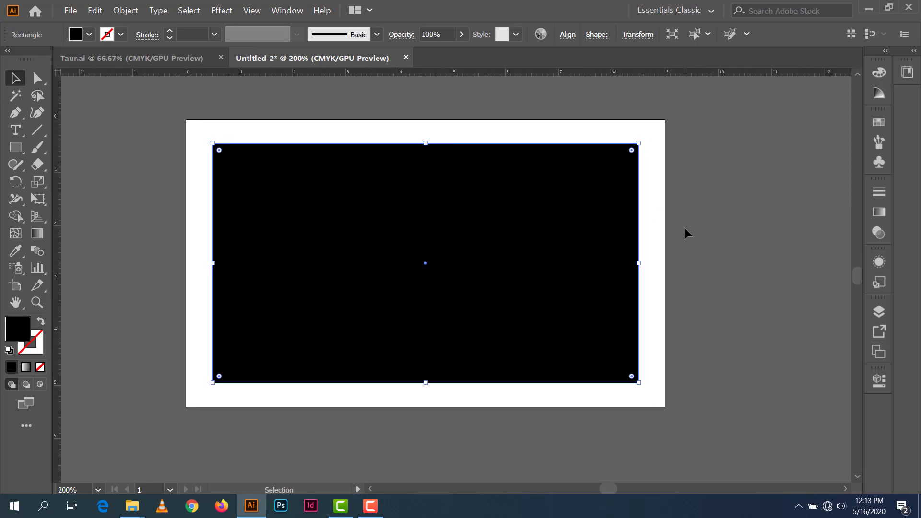
click(671, 182)
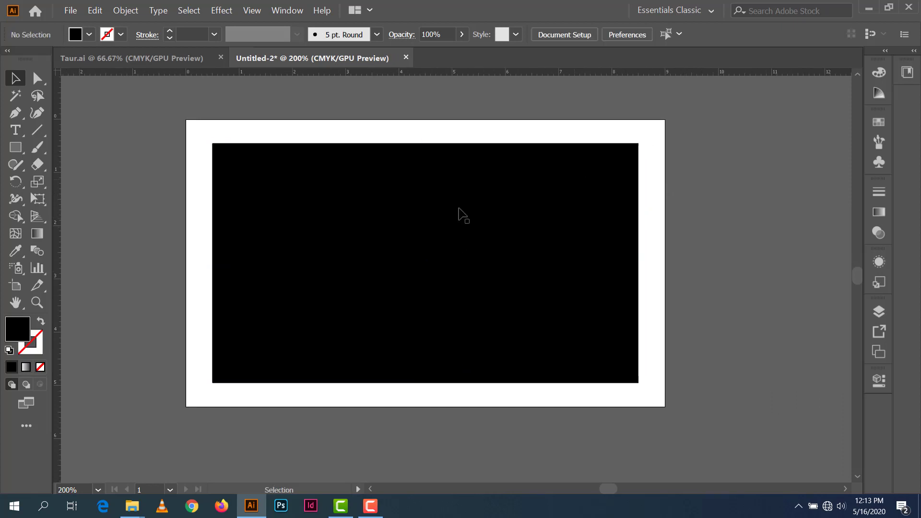
click(430, 234)
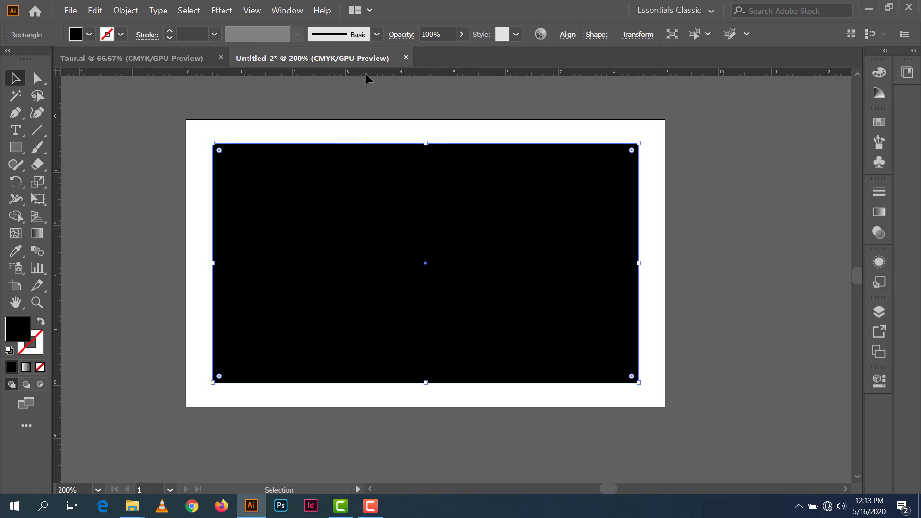
Step: Drag ruler guides to the rectangle's top, left, right and bottom edges
drag(366, 71, 366, 143)
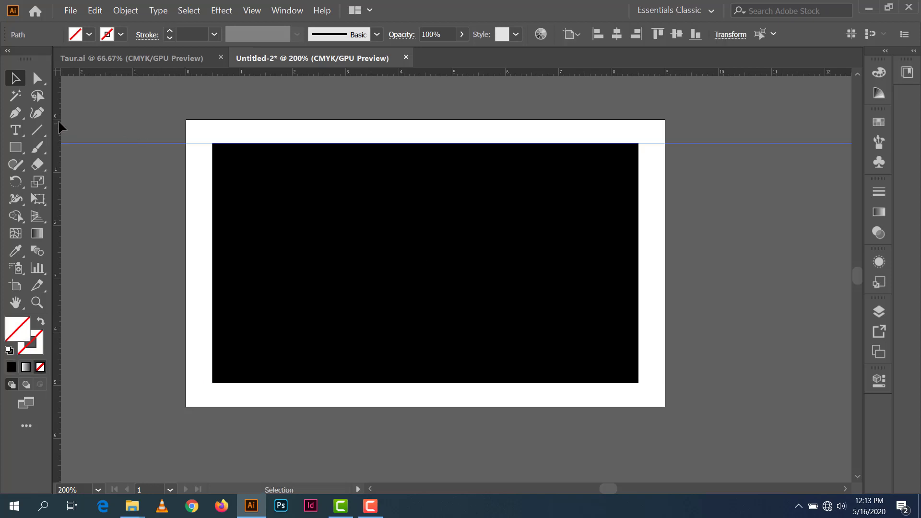
drag(146, 136, 213, 155)
drag(58, 119, 639, 212)
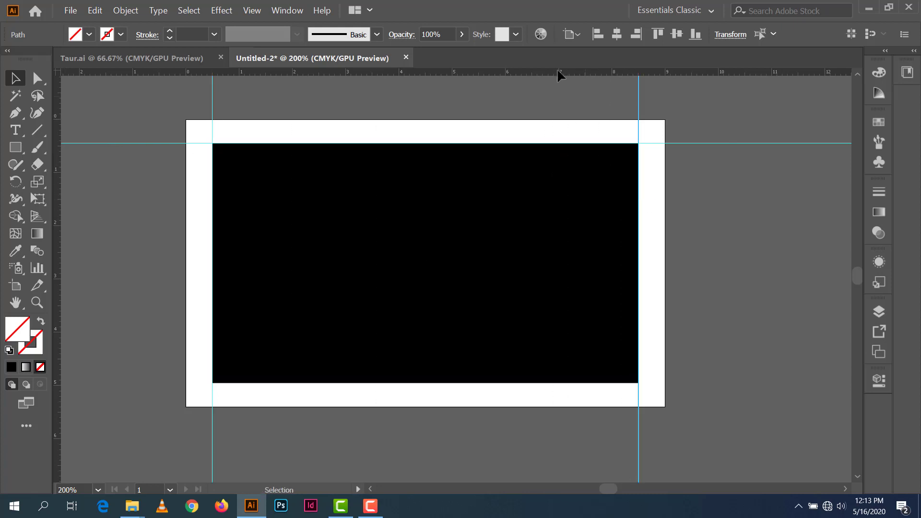
drag(542, 243, 526, 384)
Step: Delete the black rectangle, leaving only the four margin guides
click(529, 282)
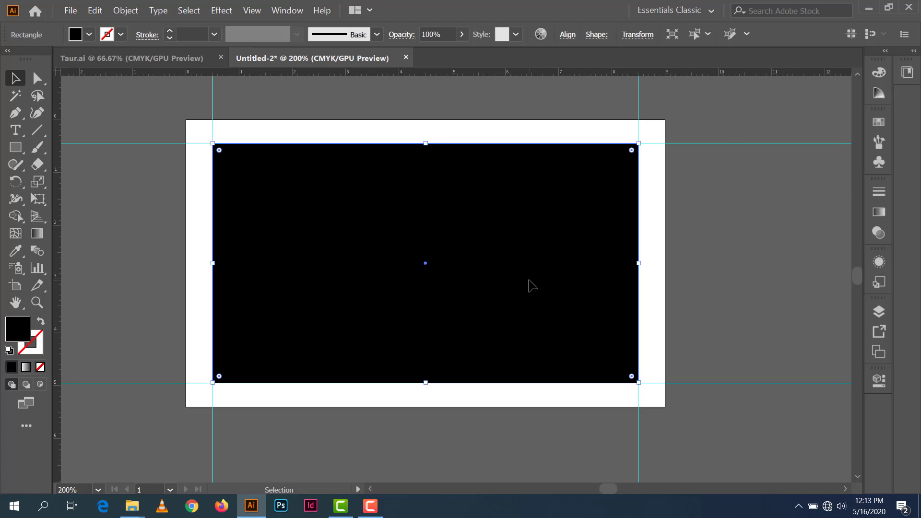
key(Delete)
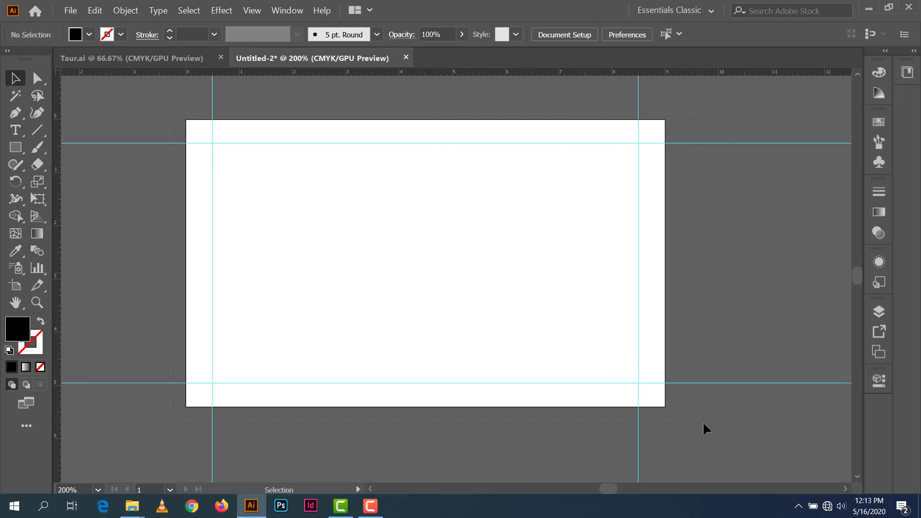
key(ctrl+a)
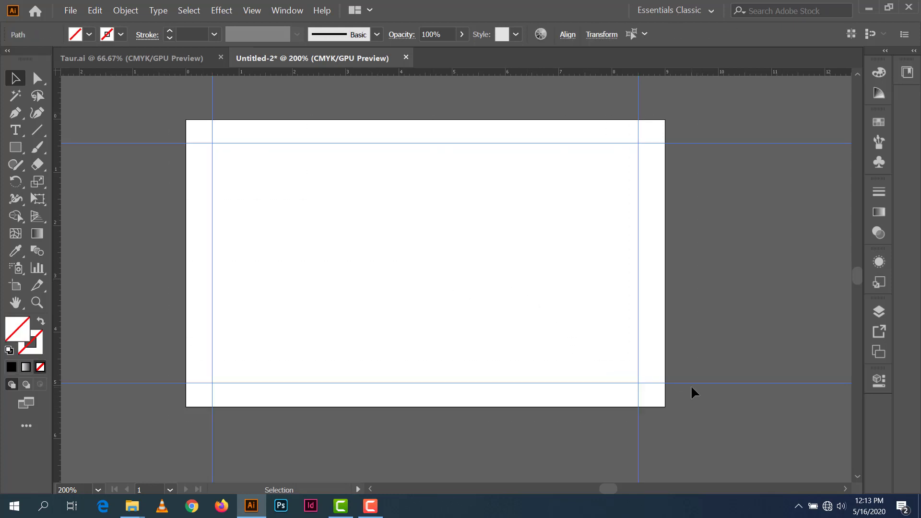
key(ctrl+shift+a)
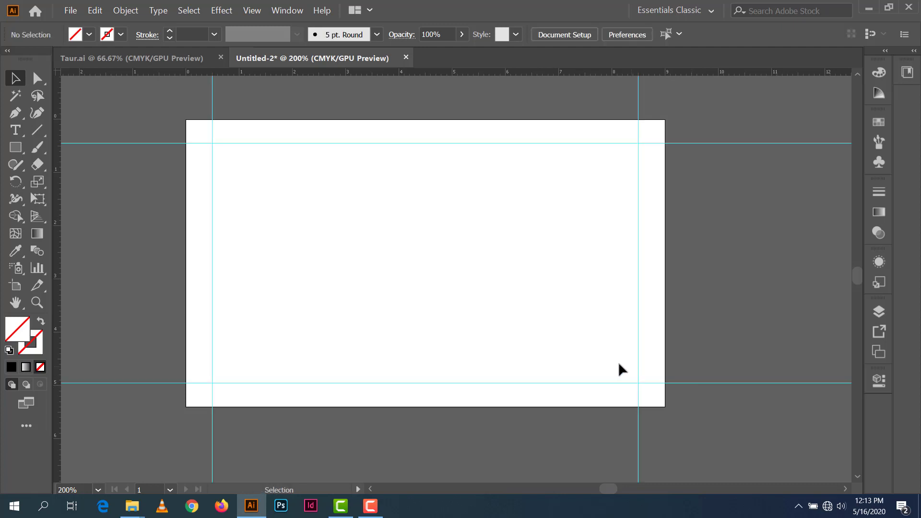
Step: Fit the card on screen, then switch to the Taur.ai logo document
key(alt)
click(98, 495)
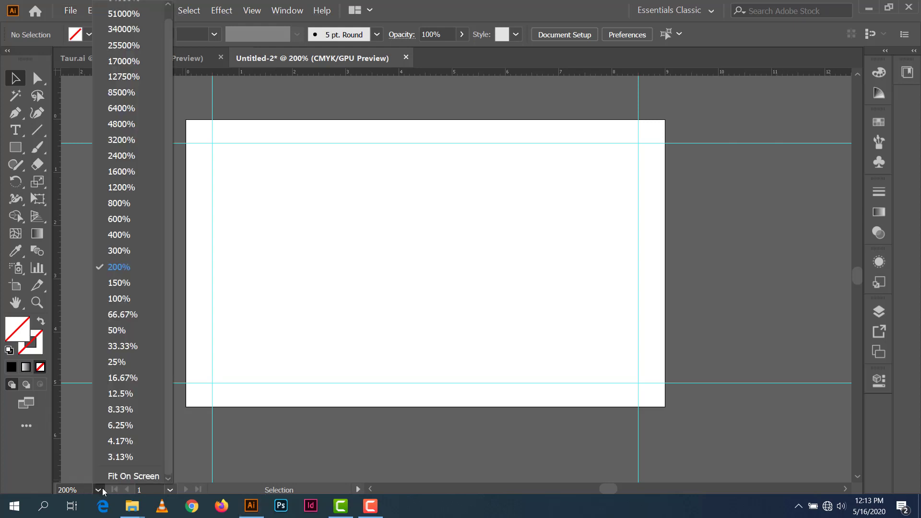
click(113, 477)
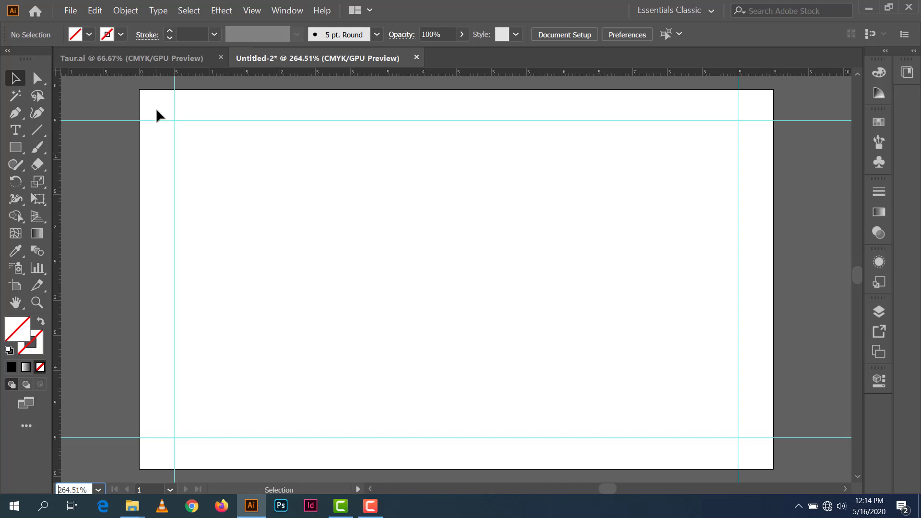
click(163, 59)
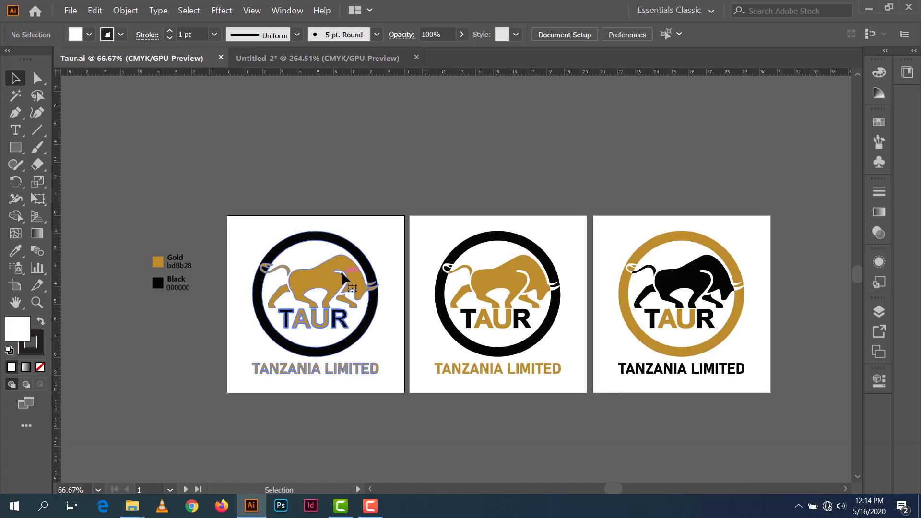
Step: Copy the first TAUR logo into the card and shrink it proportionally to about 2.1 cm on the left
click(336, 279)
drag(339, 282, 368, 318)
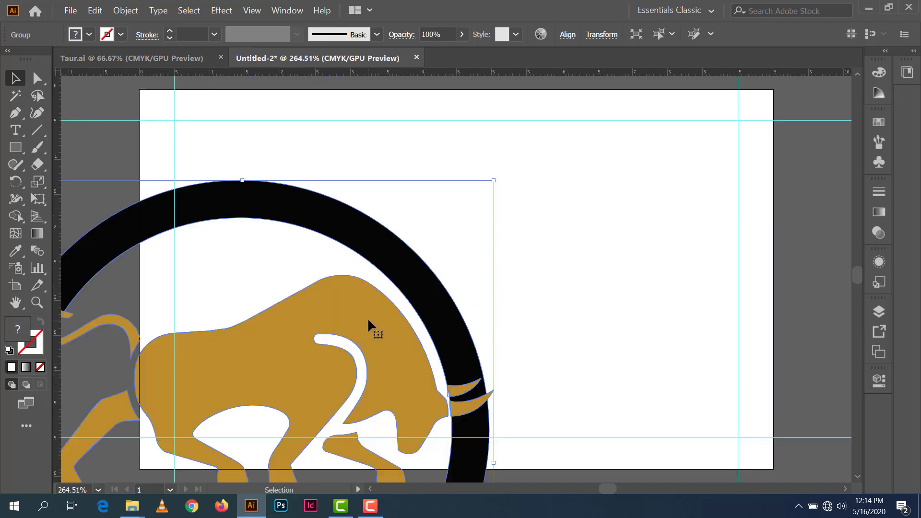
key(shift)
drag(494, 182, 338, 335)
drag(305, 384, 367, 211)
key(shift)
drag(400, 182, 379, 208)
drag(366, 258, 340, 254)
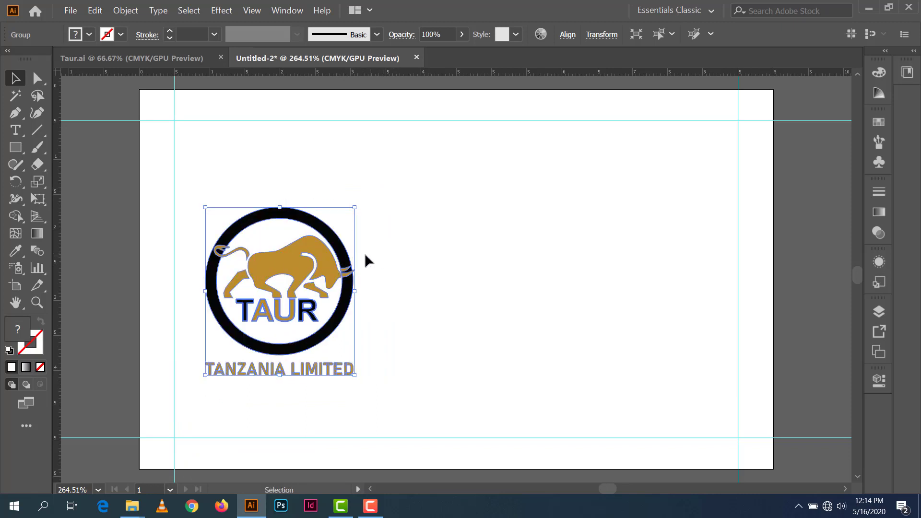
Step: Vertically centre the logo to the artboard and nudge it against the left margin guide
click(568, 35)
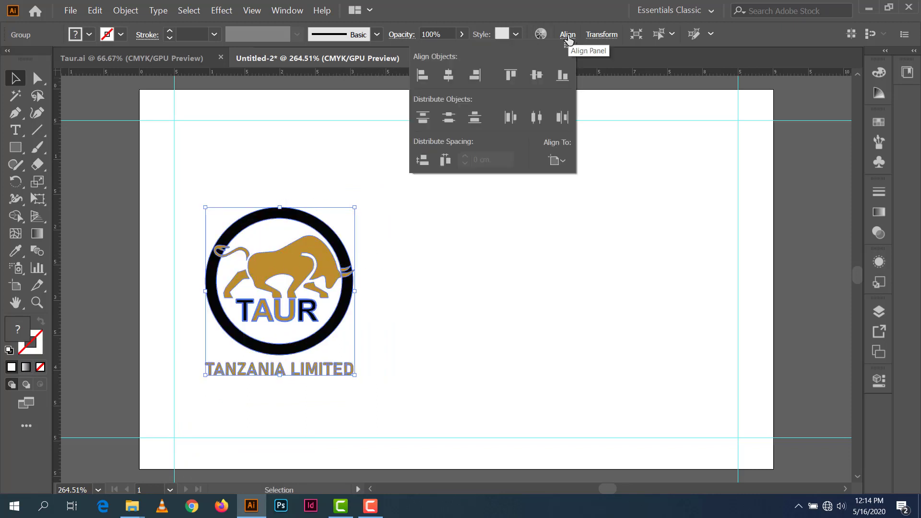
click(566, 160)
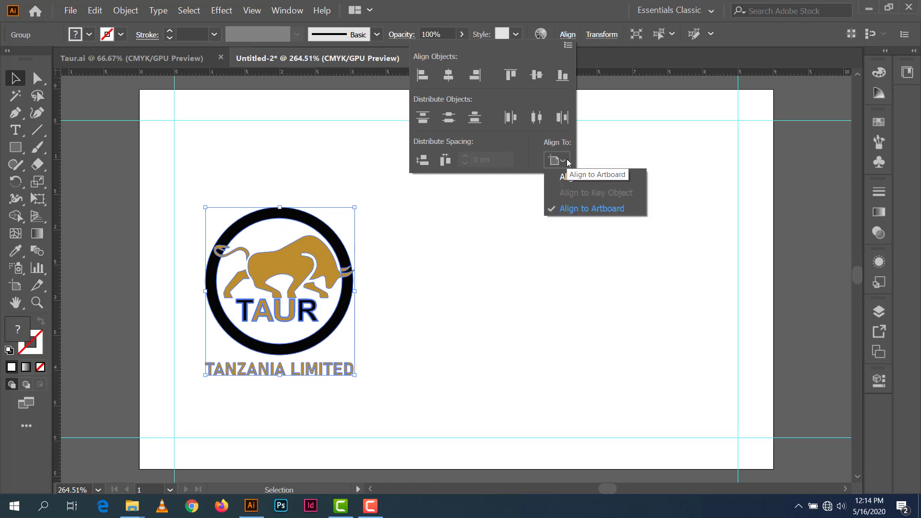
click(543, 78)
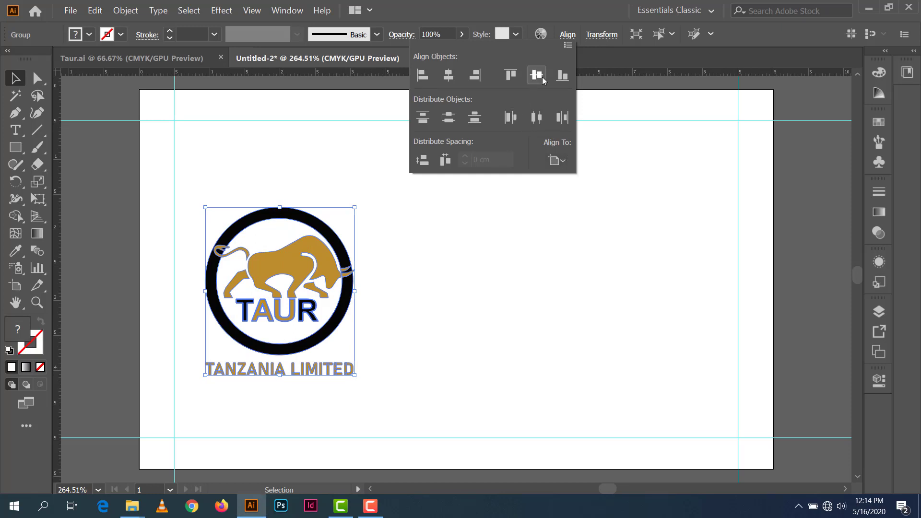
click(542, 76)
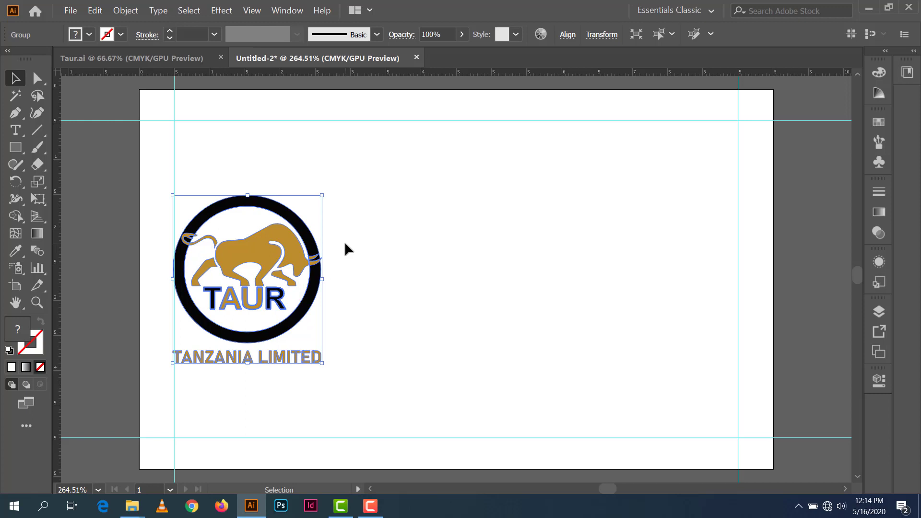
key(Right)
key(Right)
key(Right)
key(Right)
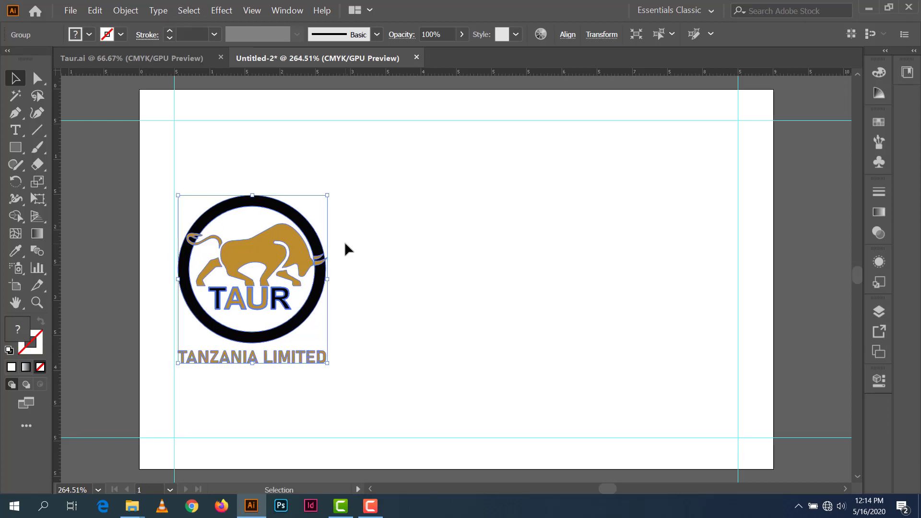
key(Left)
key(Left)
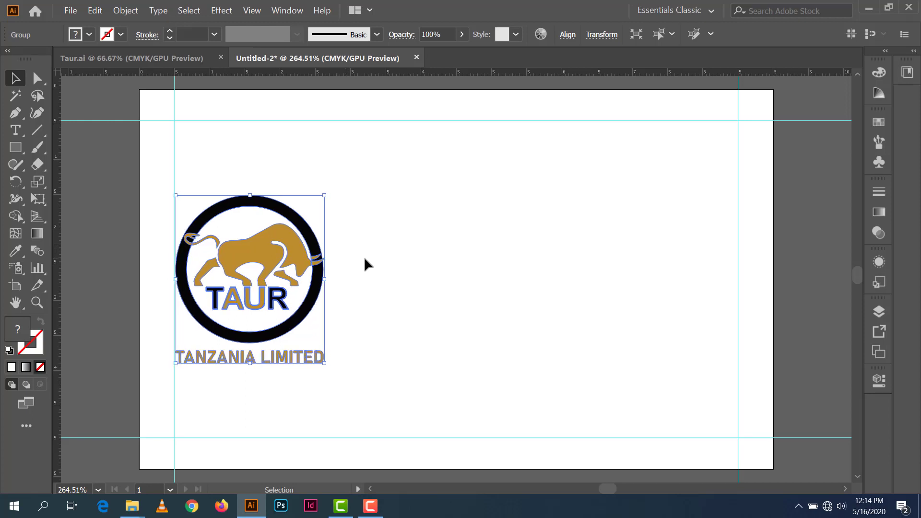
click(379, 254)
scroll(601, 263, up, 3)
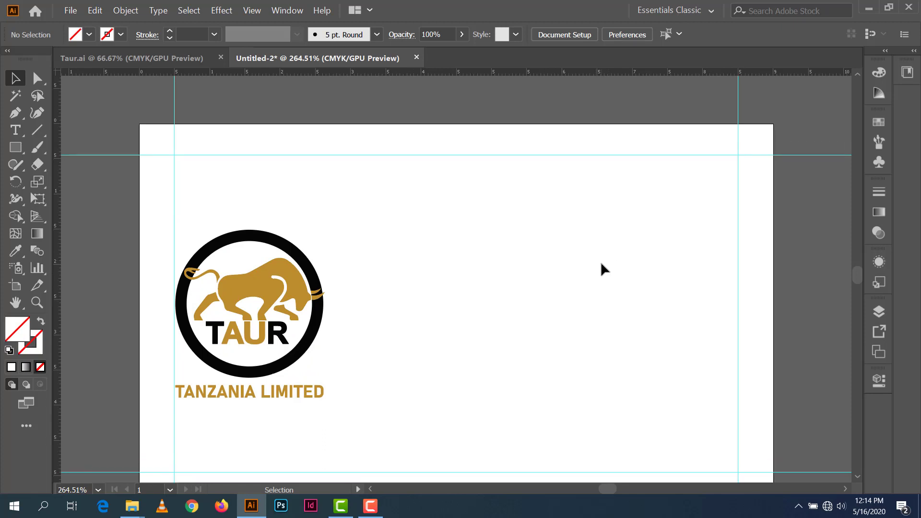
scroll(601, 263, down, 2)
Step: Type the cardholder's full name as a text line at the card's upper right, then select it
key(t)
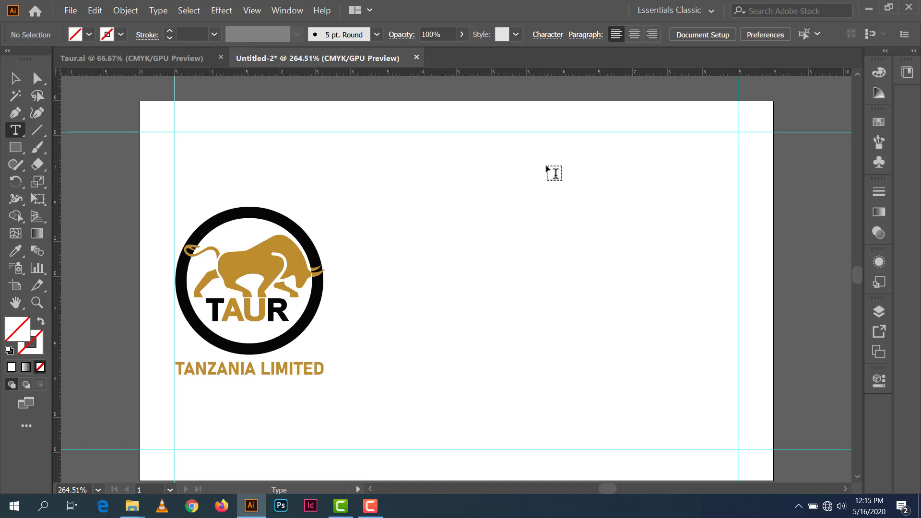
click(547, 189)
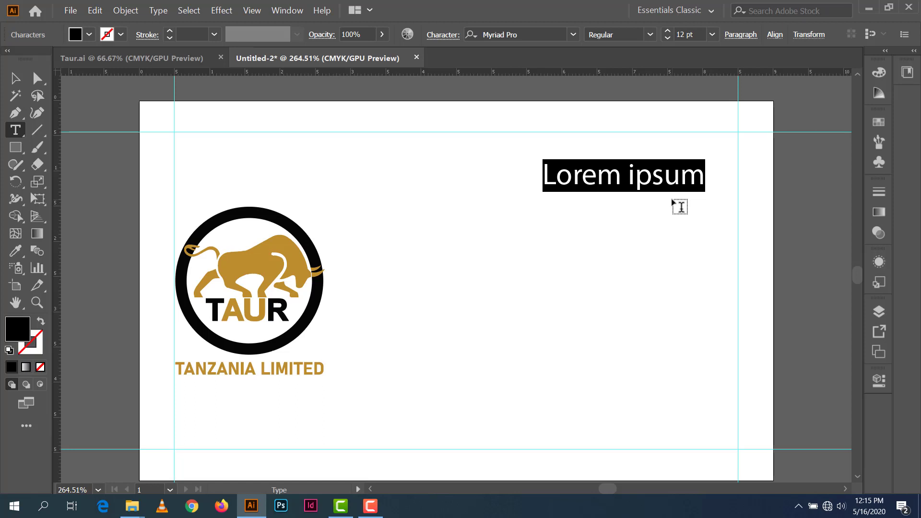
text(G)
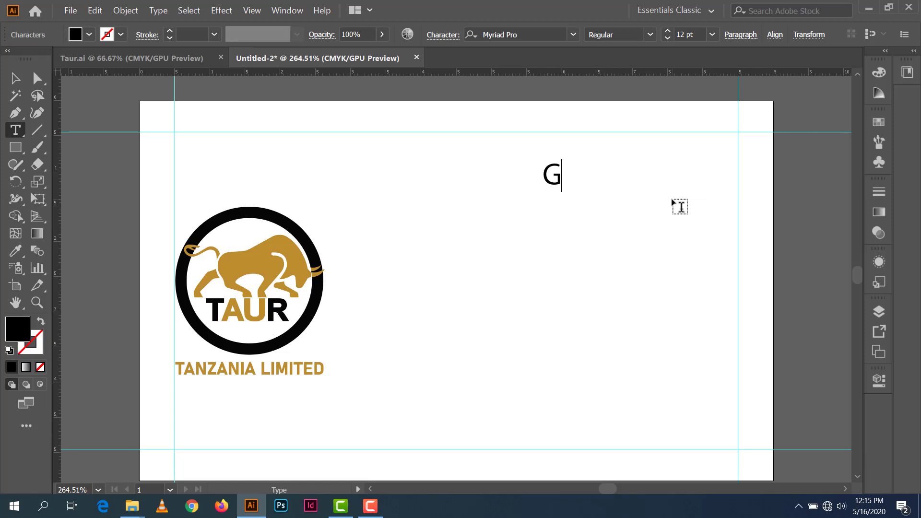
text(RAPHIC)
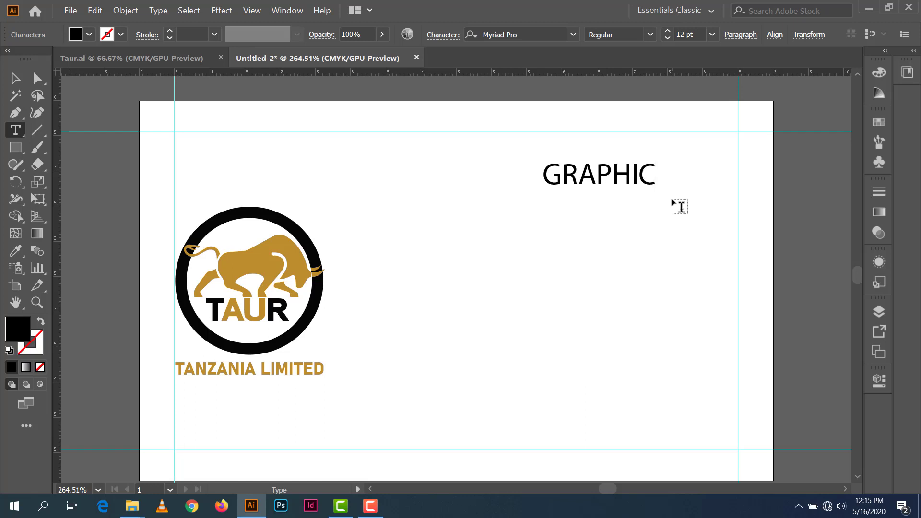
text(STZ)
key(BackSpace)
key(BackSpace)
key(BackSpace)
key(BackSpace)
key(BackSpace)
key(BackSpace)
key(BackSpace)
key(BackSpace)
key(BackSpace)
key(BackSpace)
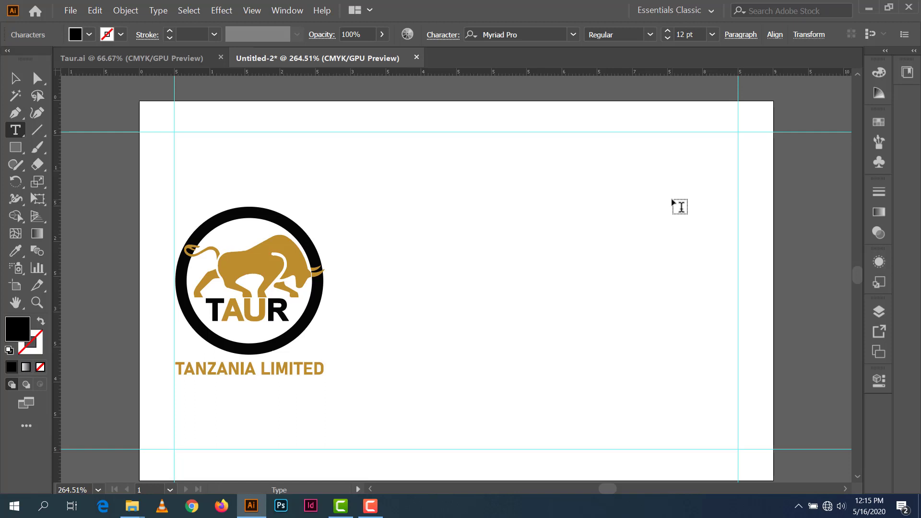
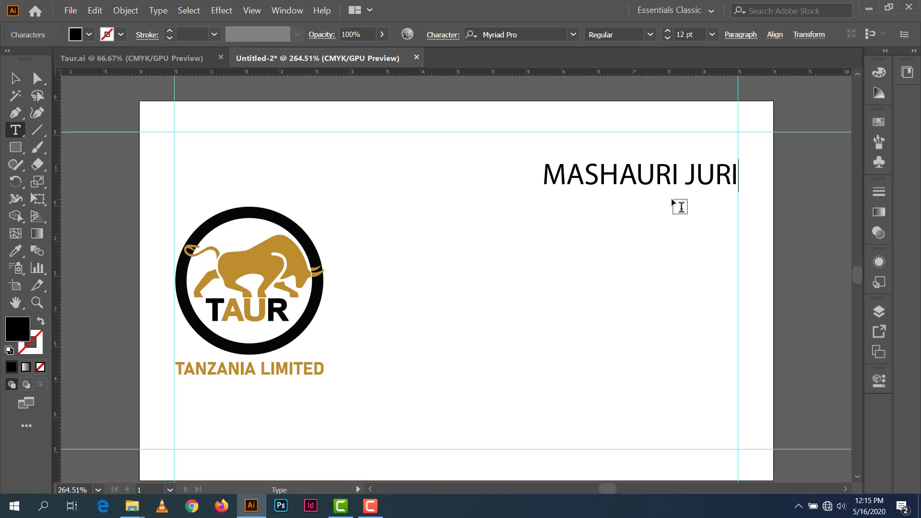
key(ctrl+a)
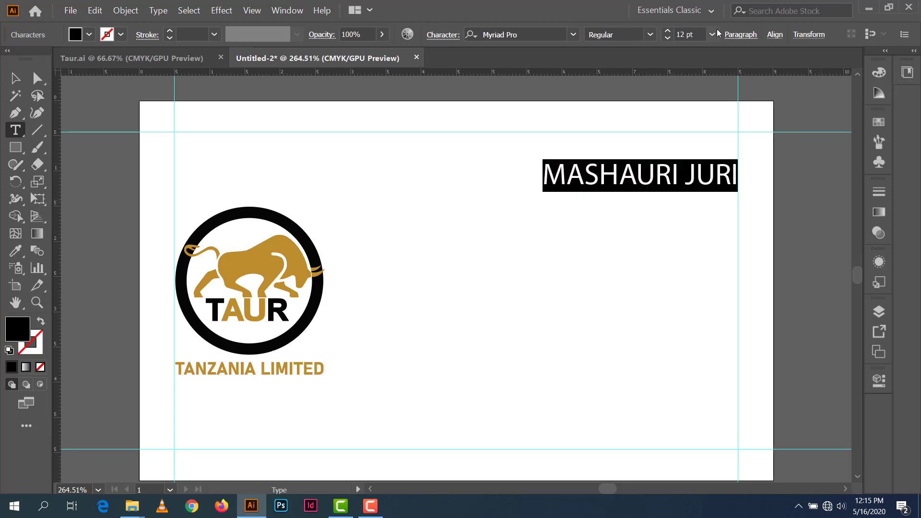
Step: Set the name's font to Poppins Medium
click(528, 34)
text(POP)
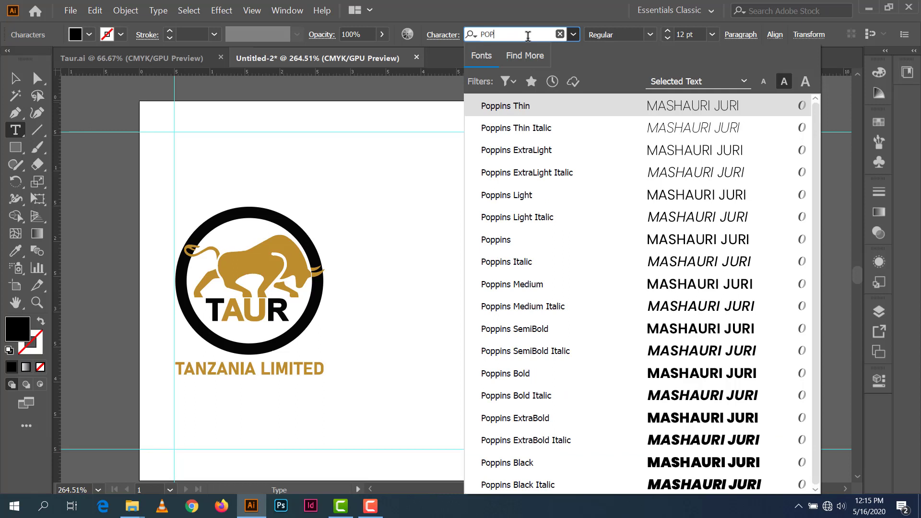
click(526, 108)
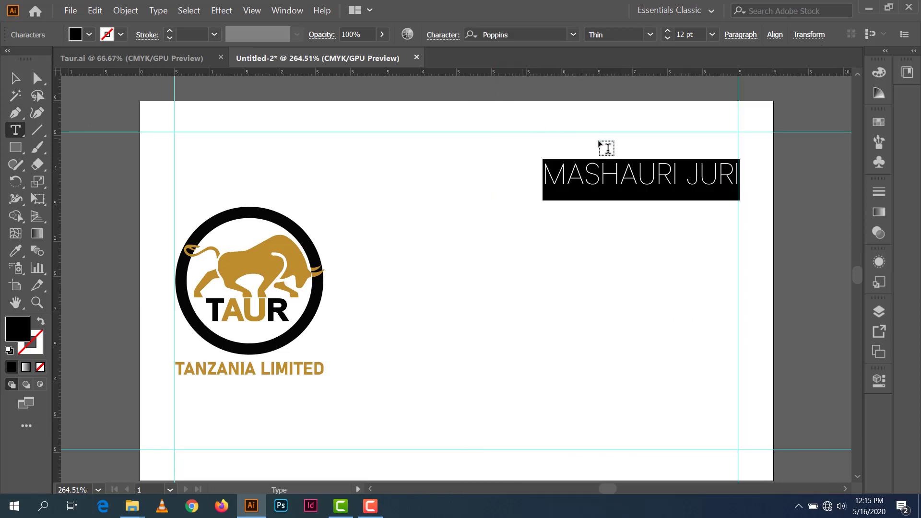
click(651, 36)
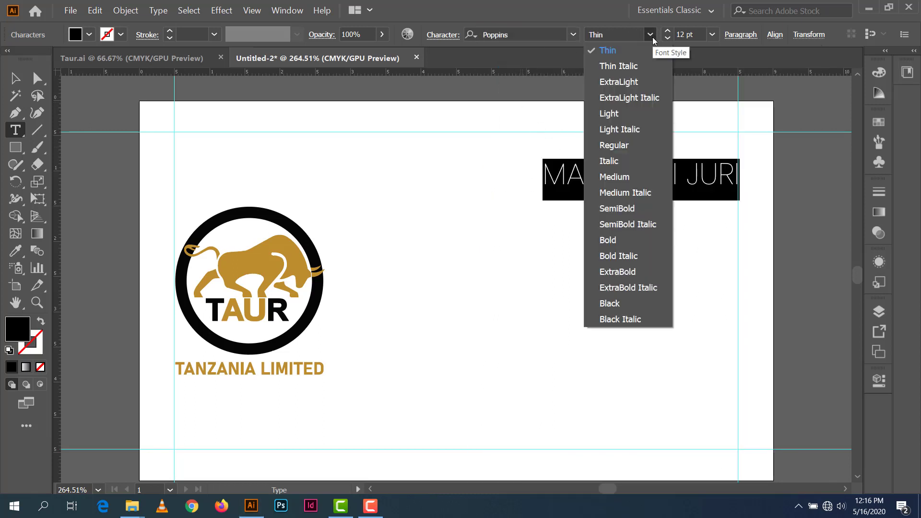
click(626, 182)
Step: Move the name up and left against the top and right margin guides
click(15, 78)
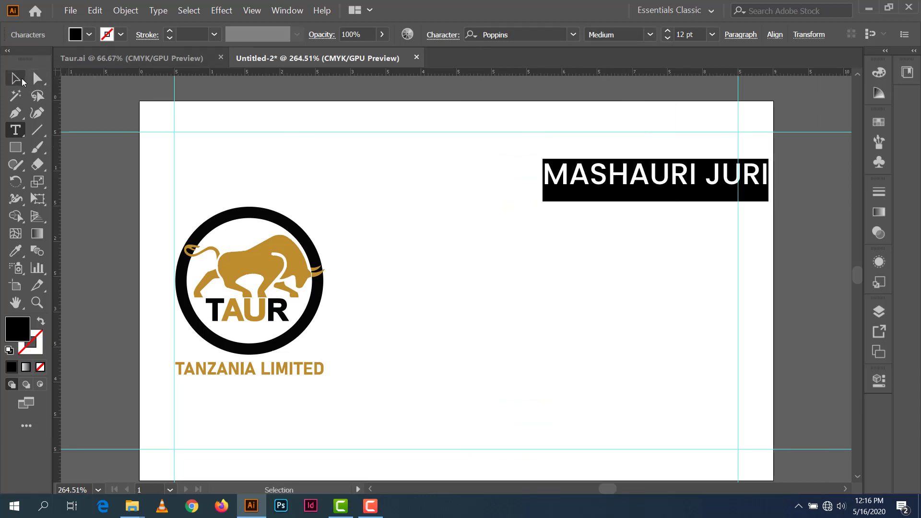
drag(724, 172, 689, 143)
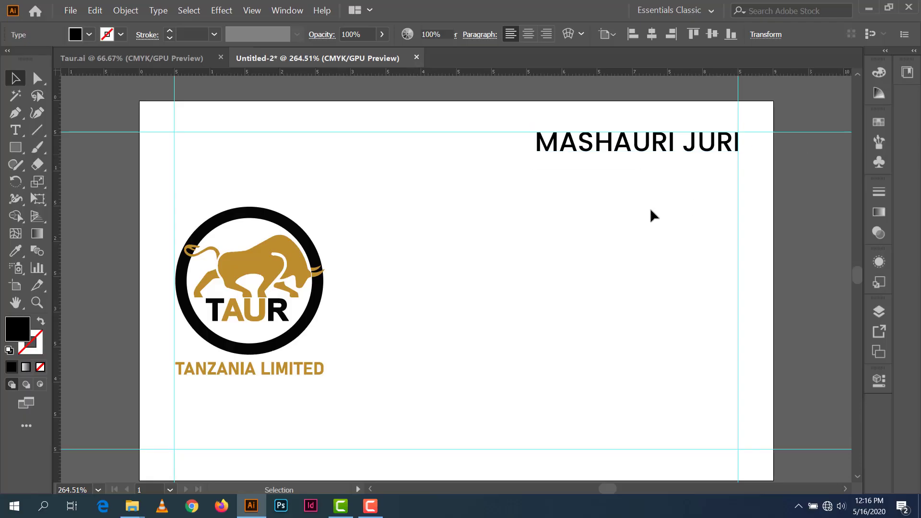
click(621, 171)
Step: Duplicate the name below itself and retype the copy as 'Managing Director'
scroll(621, 172, down, 2)
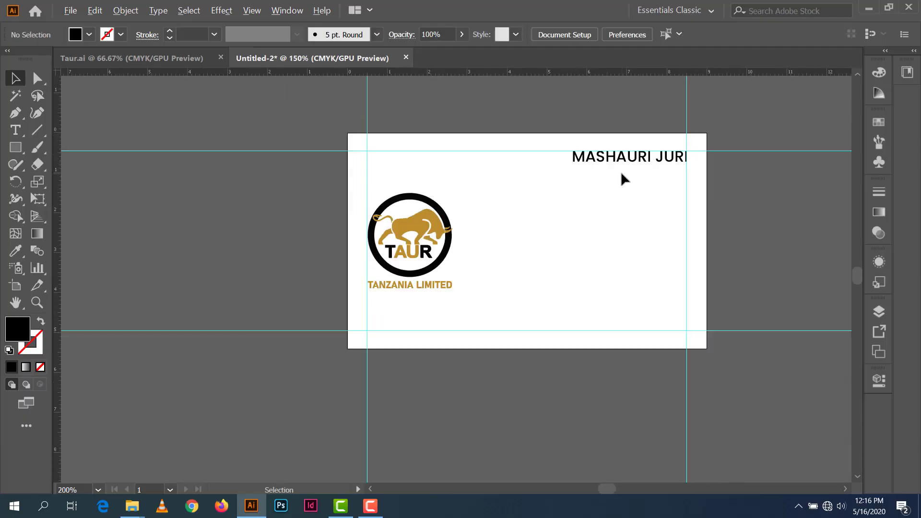
scroll(621, 172, up, 1)
drag(634, 160, 638, 209)
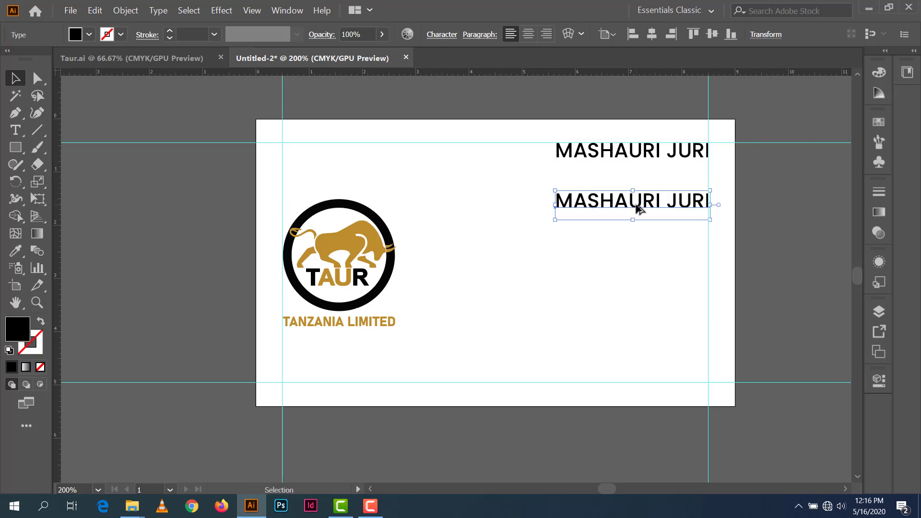
double_click(638, 209)
key(ctrl+a)
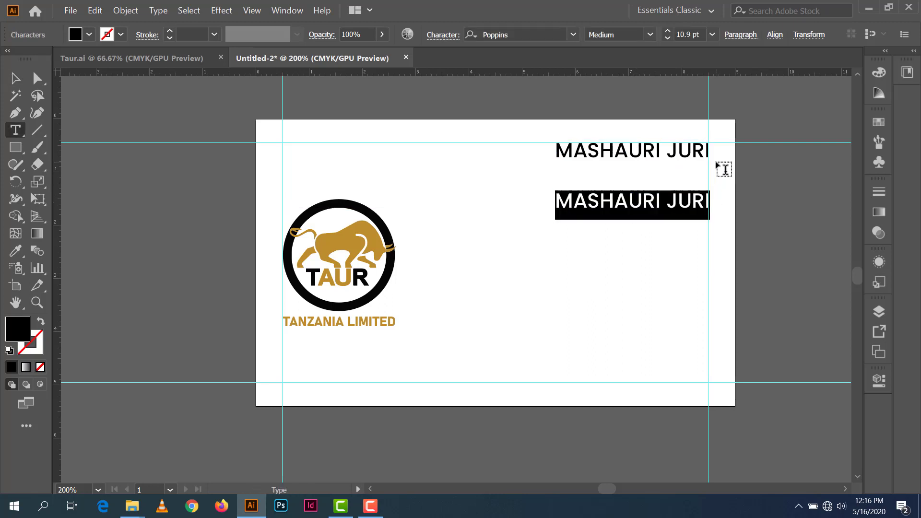
text(Ma)
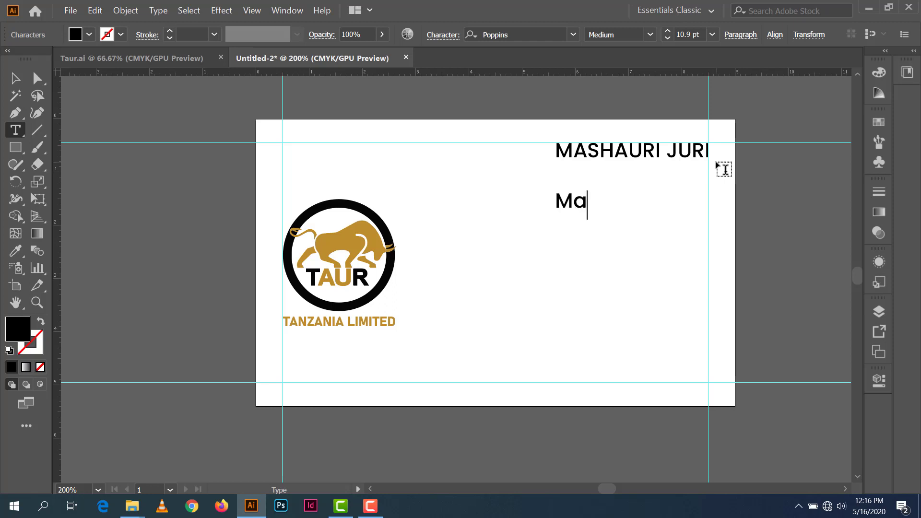
text(nagi)
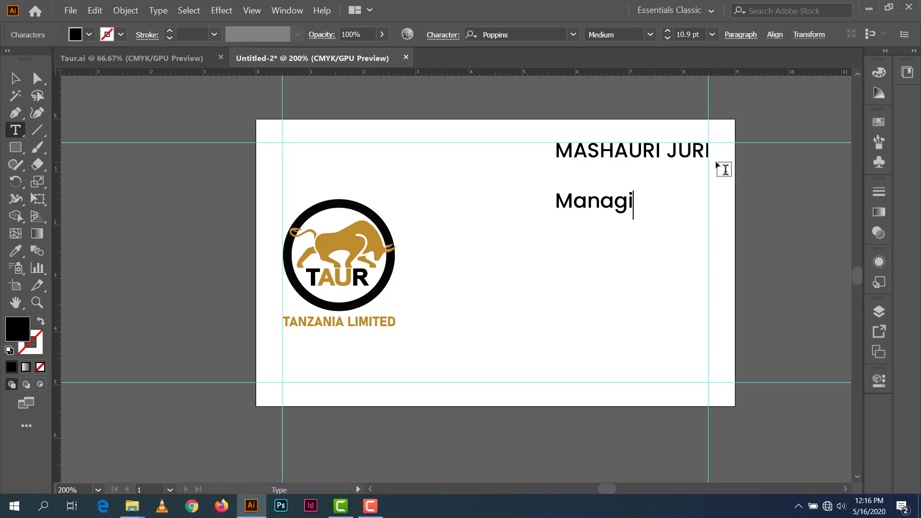
text(ng Director)
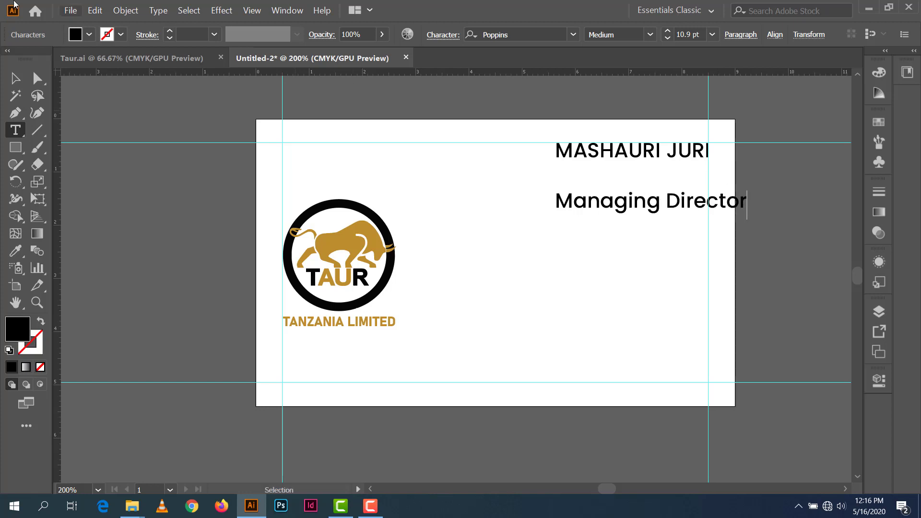
key(Escape)
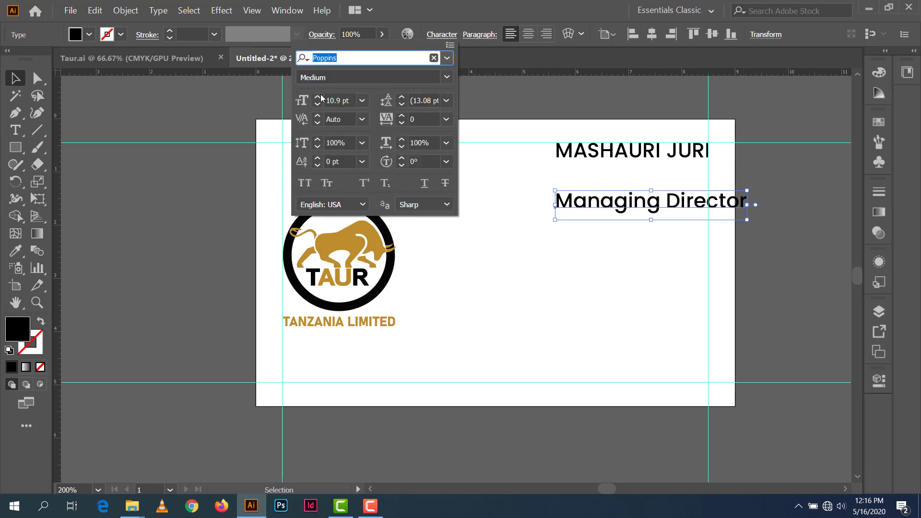
Step: Reduce the title to 8 pt and move it up directly beneath the name
click(317, 104)
click(318, 103)
click(317, 103)
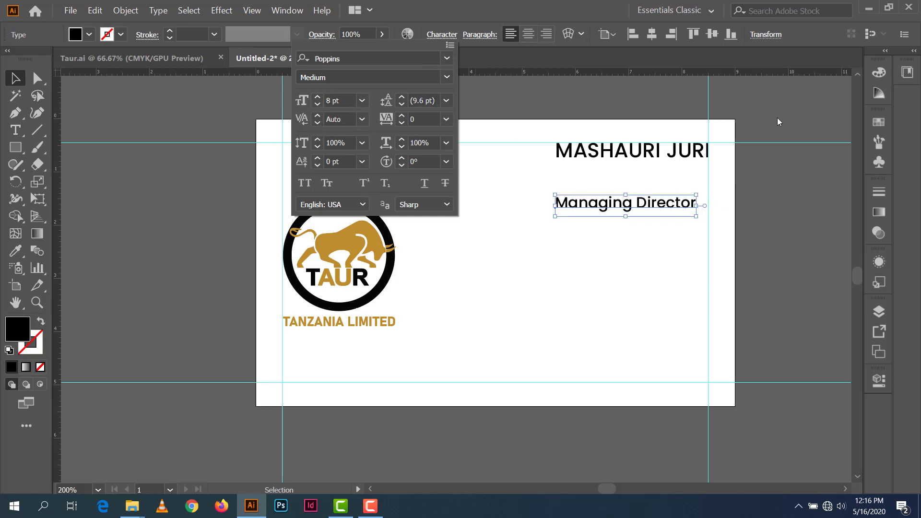
drag(689, 205, 696, 168)
click(744, 131)
Step: Change the Managing Director title's font weight to Poppins Regular
click(679, 168)
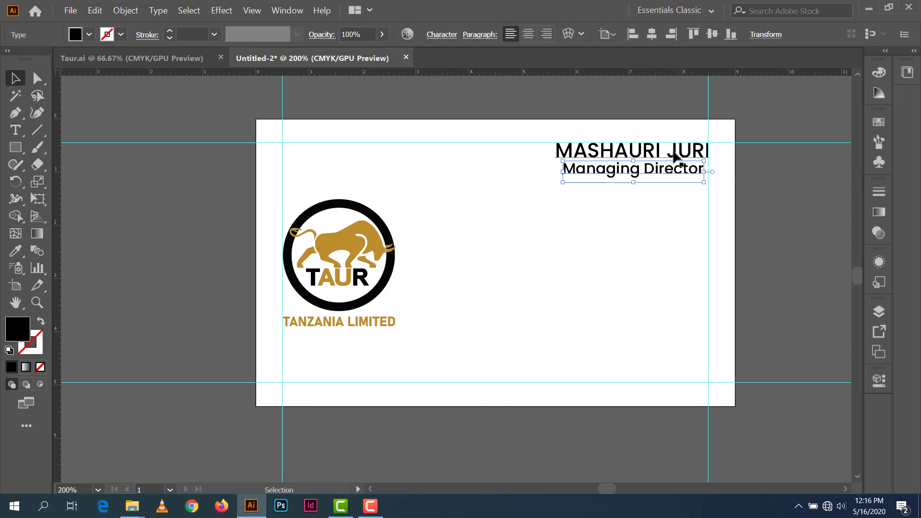
click(442, 35)
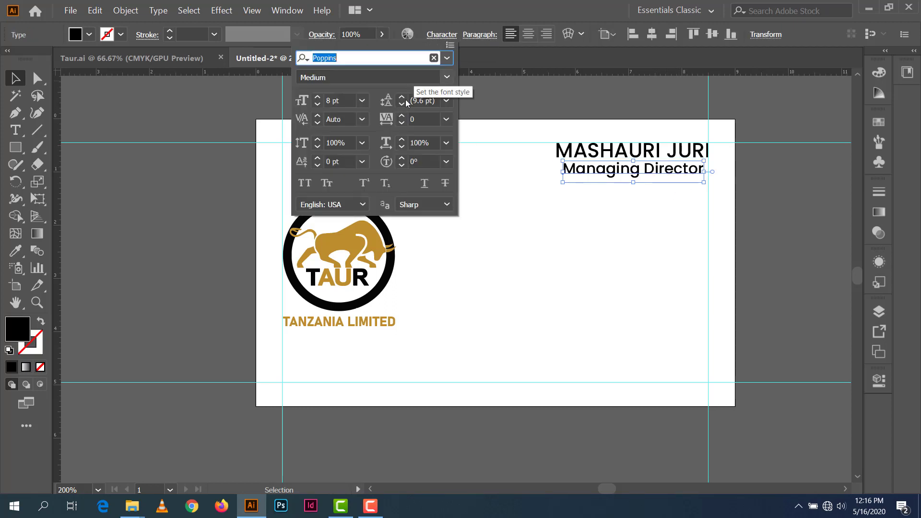
click(446, 77)
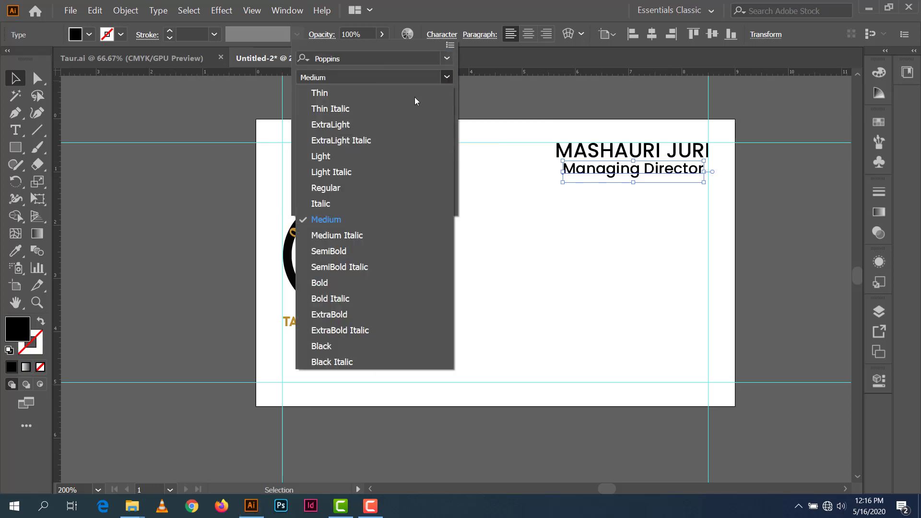
click(349, 188)
click(660, 236)
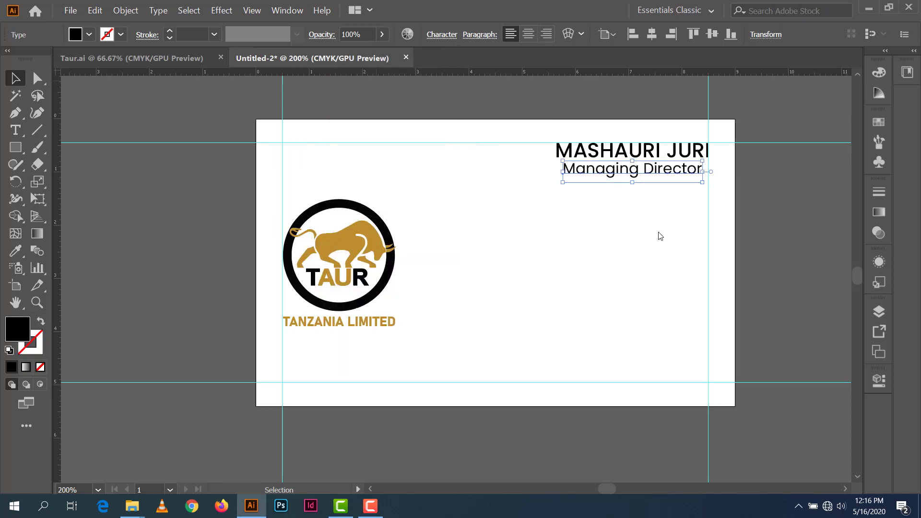
click(749, 213)
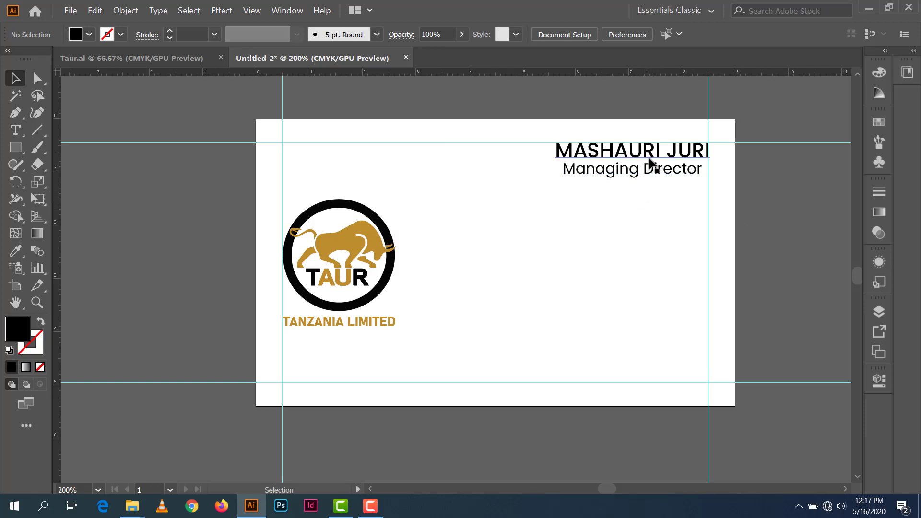
Step: Duplicate the title lower on the card and retype it as 'Contacts:'
drag(654, 180, 660, 267)
key(t)
key(ctrl+a)
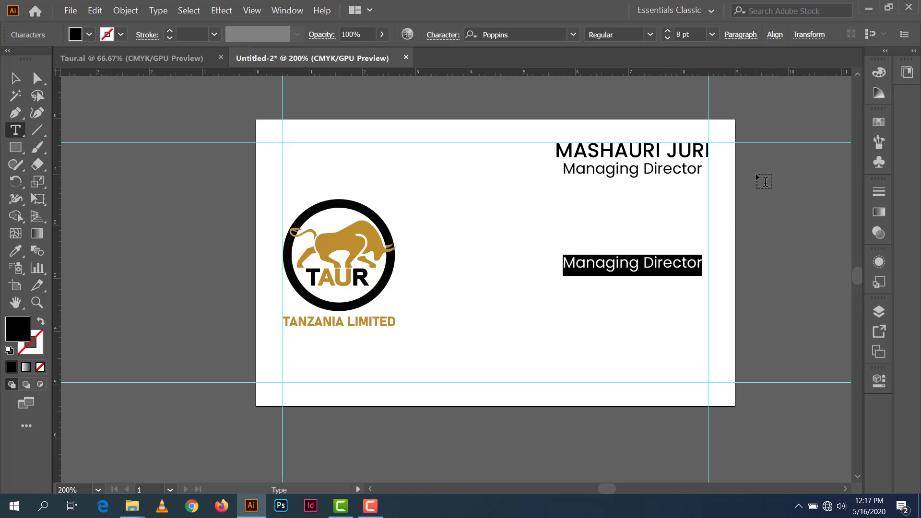
text(C)
key(BackSpace)
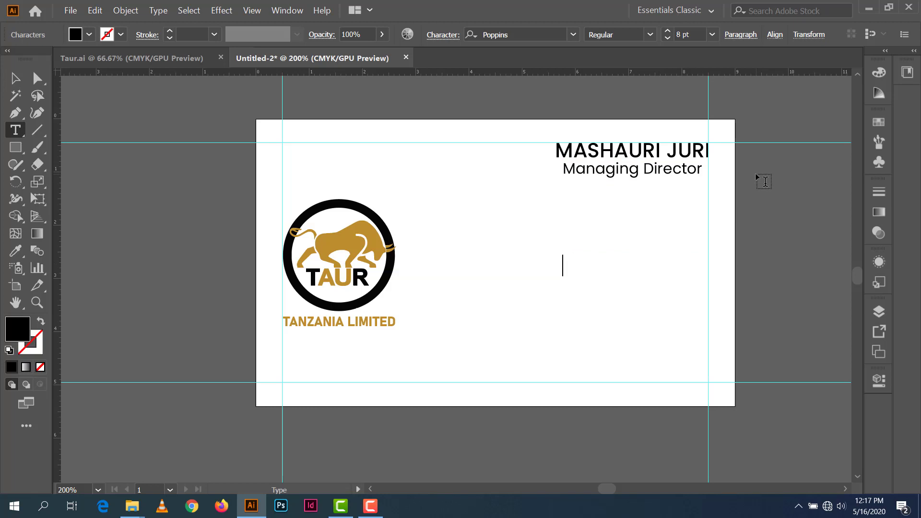
text(Contact)
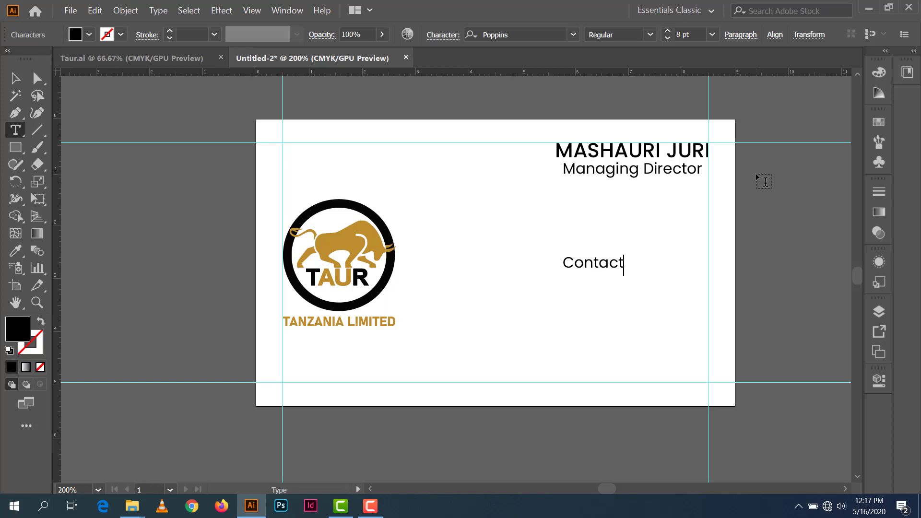
text(s:)
click(15, 78)
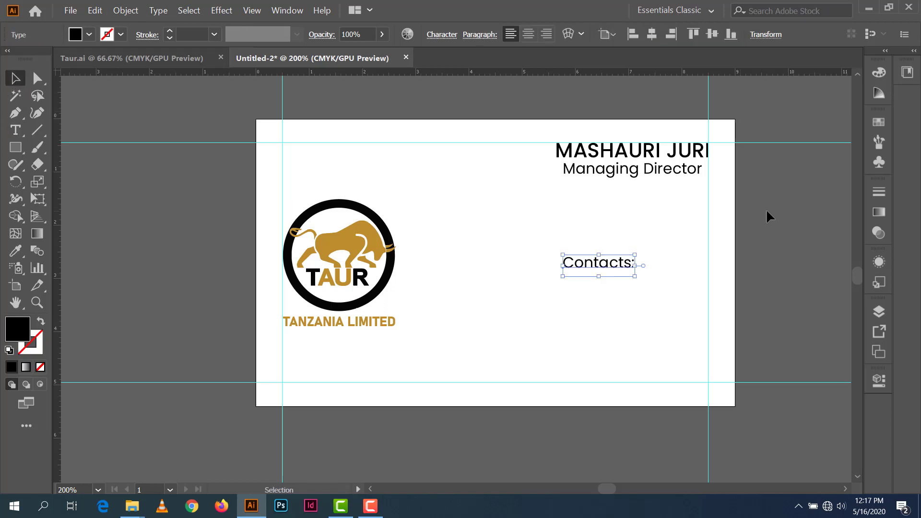
Step: Move the Contacts: text right against the right margin guide
click(772, 229)
drag(629, 264, 699, 286)
click(758, 235)
click(769, 230)
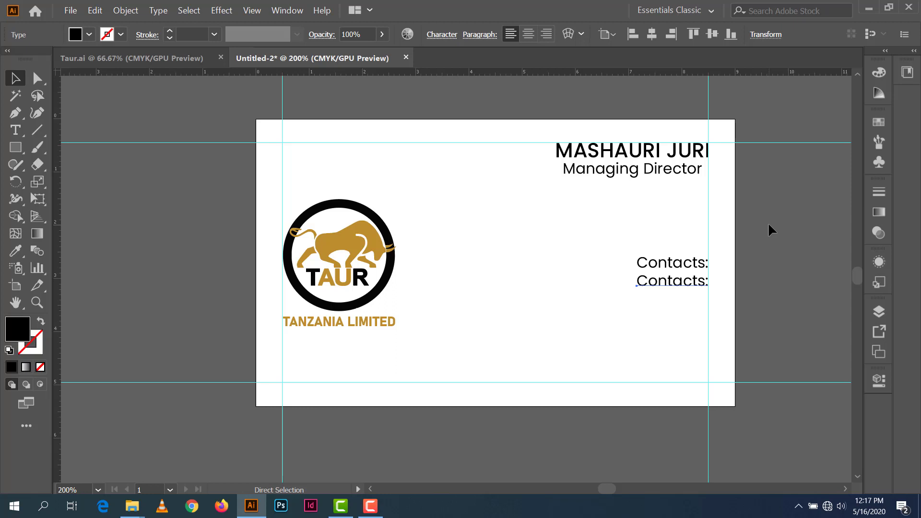
Step: Repeat the duplicate to stack five Contacts: lines and type the phone number on the second line
key(ctrl+d)
key(ctrl+d)
key(ctrl+d)
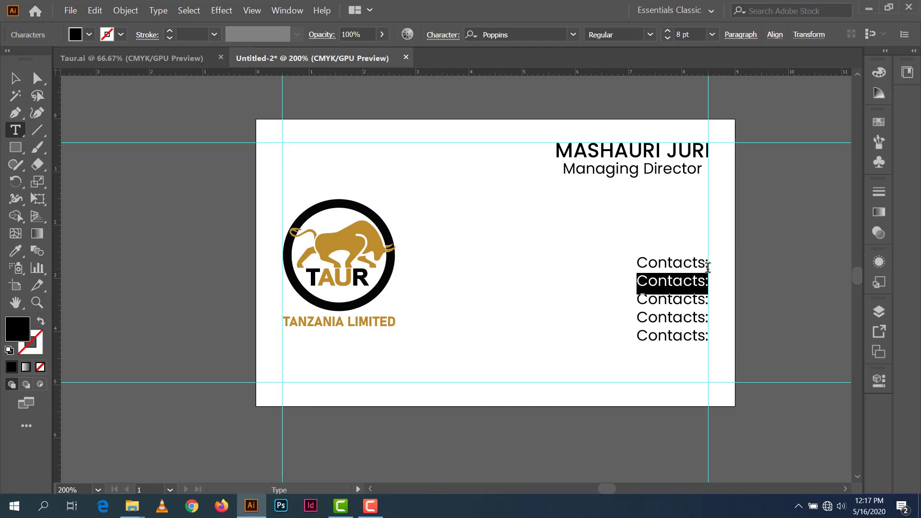
text(_)
key(BackSpace)
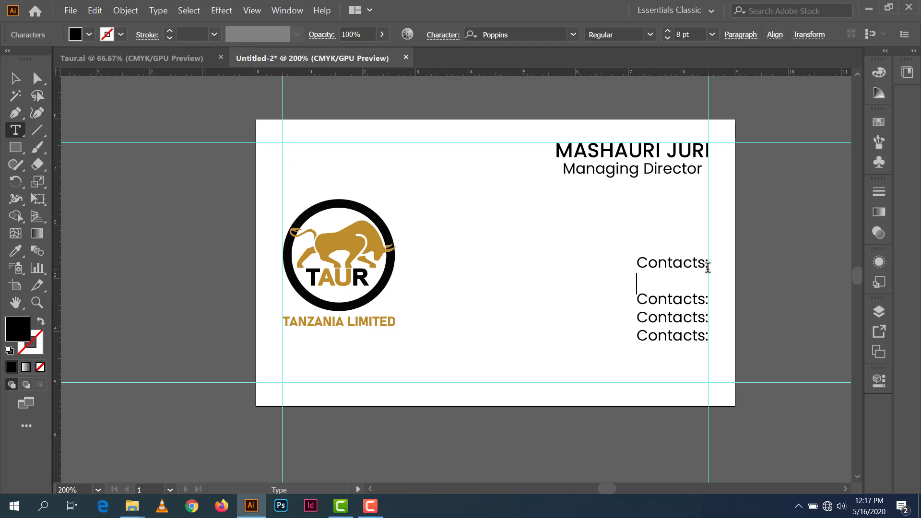
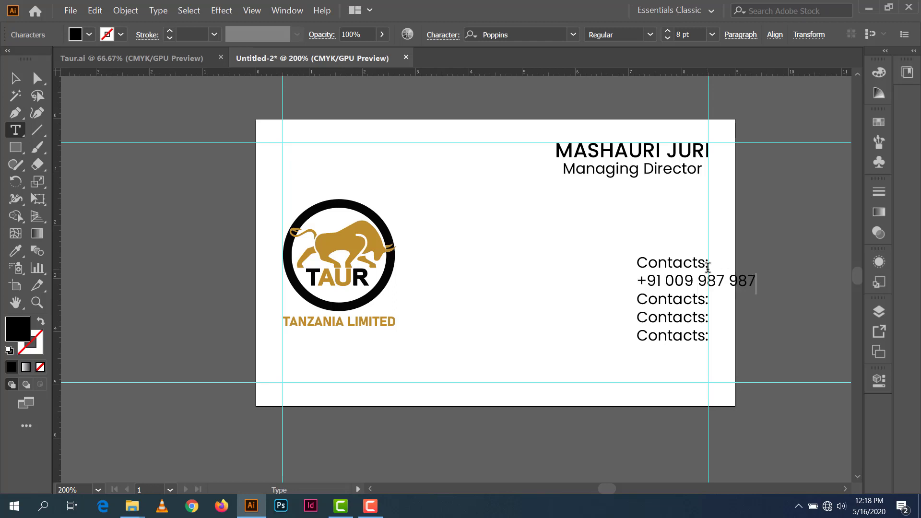
Step: Right-align the five contact lines as one block and nudge it flush to the right margin guide
click(19, 80)
click(773, 245)
drag(667, 413, 684, 346)
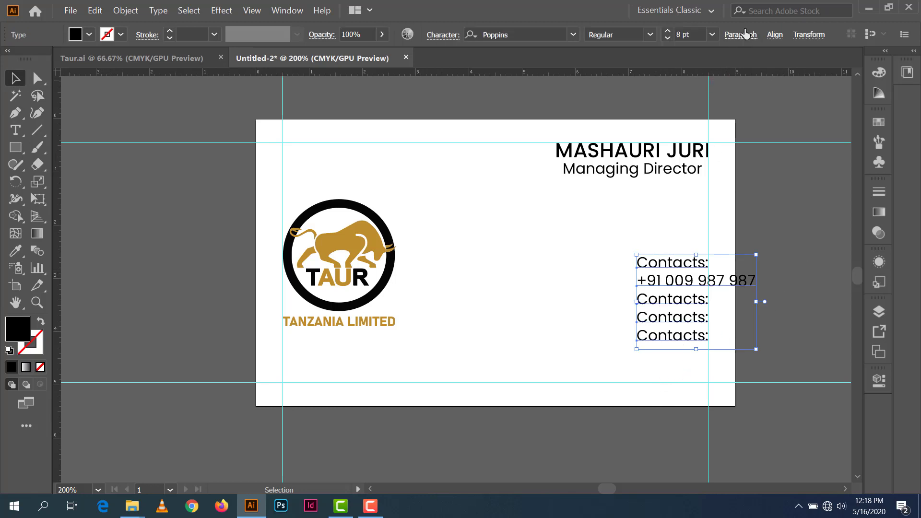
click(746, 38)
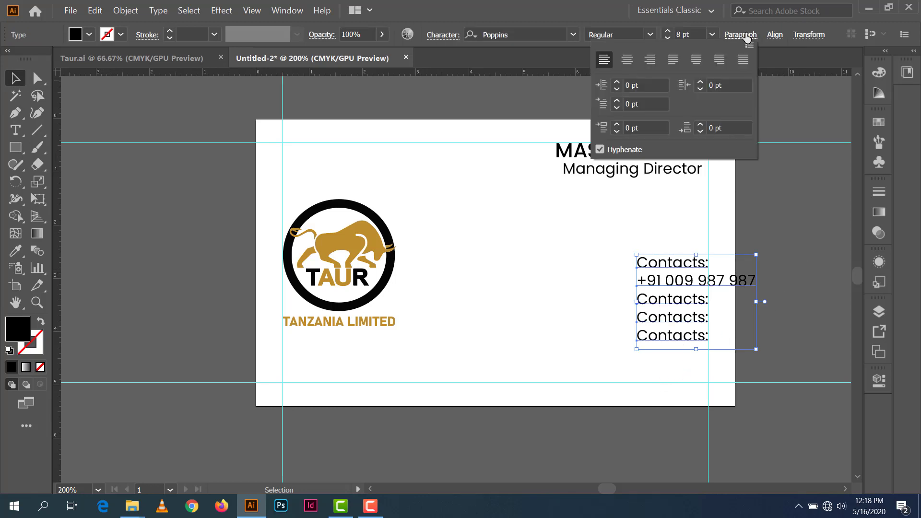
click(652, 63)
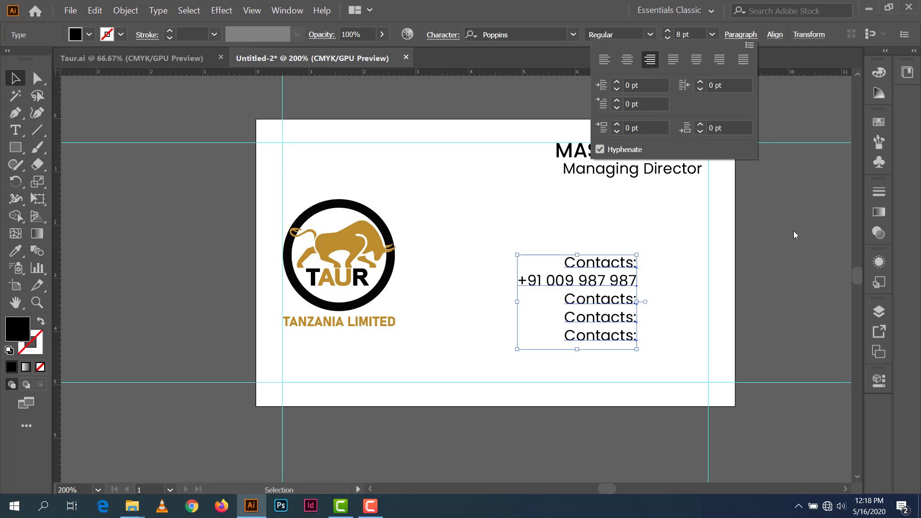
key(shift+Right)
key(shift+Right)
key(shift+Right)
key(shift+Right)
key(shift+Right)
key(shift+Right)
key(shift+Right)
key(shift+Right)
key(shift+Right)
key(shift+Right)
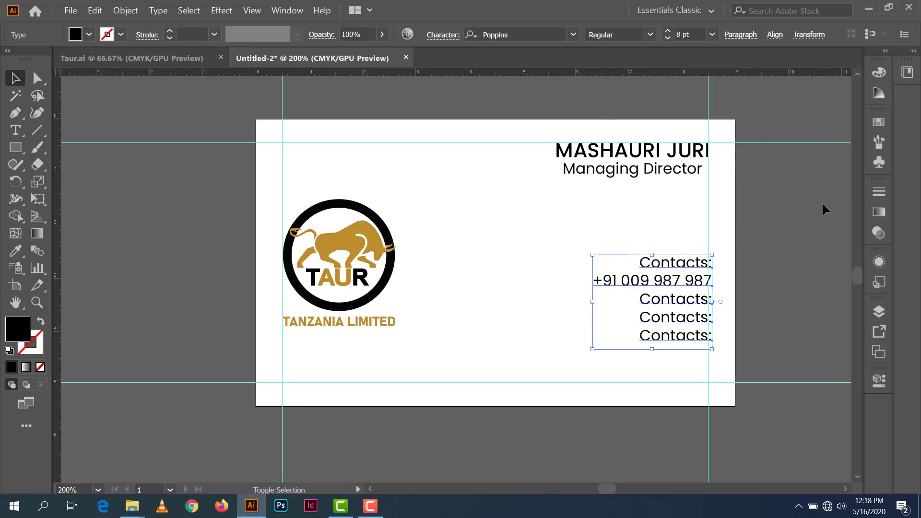
key(Left)
key(Left)
key(Left)
key(Left)
key(Left)
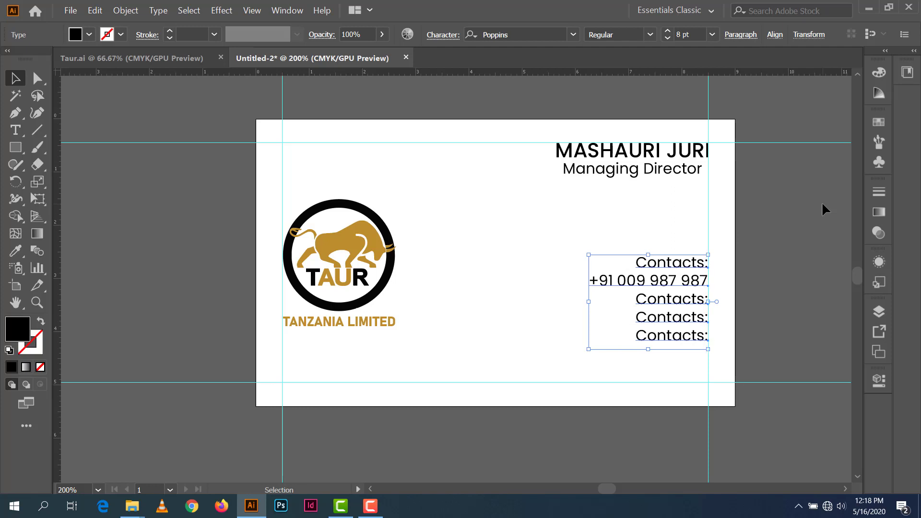
click(822, 204)
double_click(672, 303)
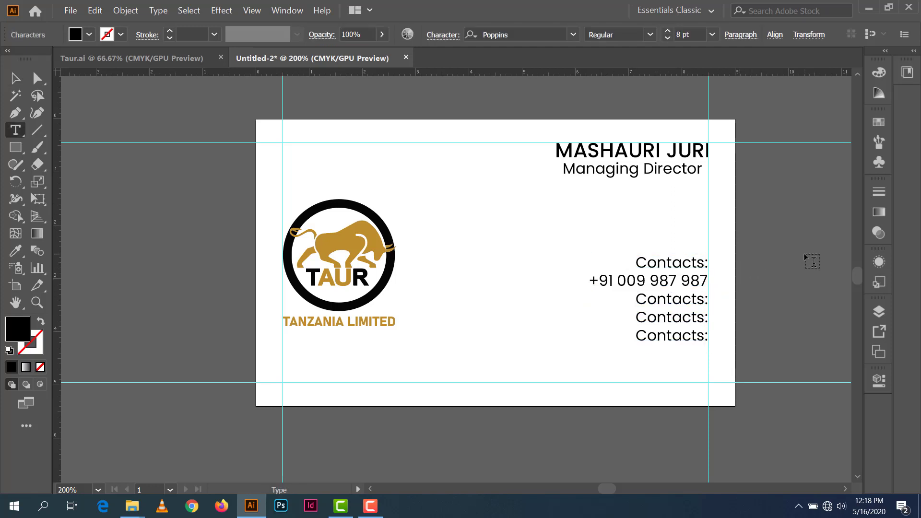
Step: Overwrite the third Contacts: line with 'Email:' followed by the director's email address
key(ctrl+a)
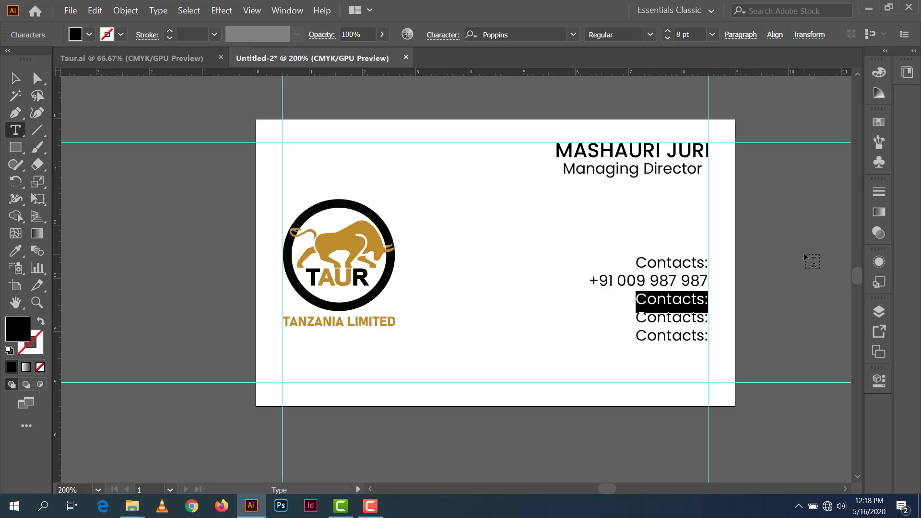
text(E)
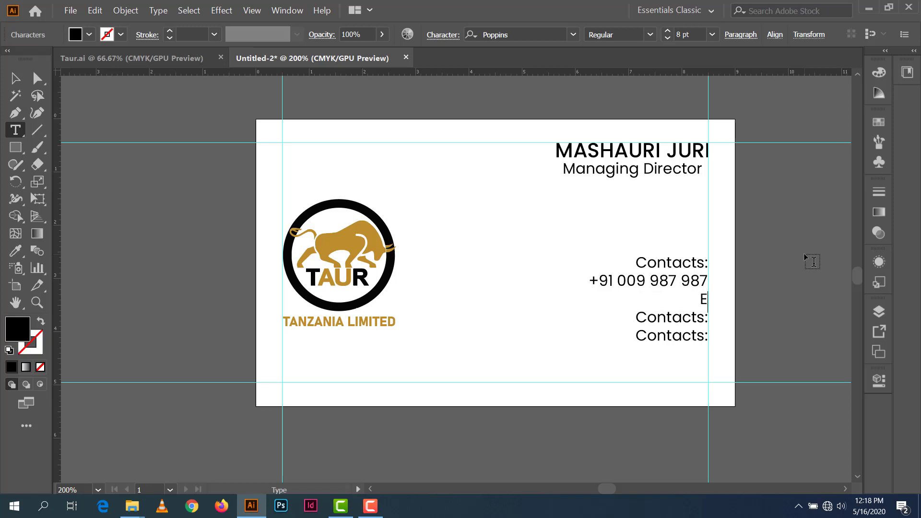
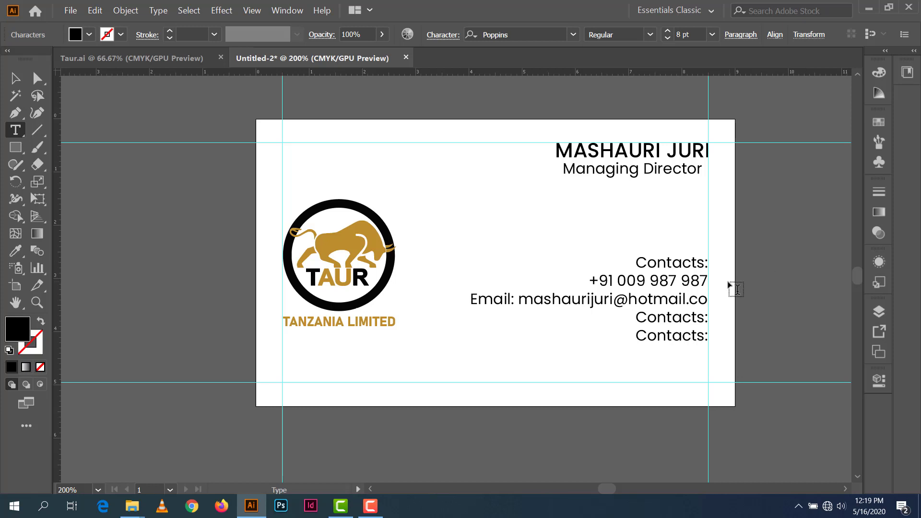
triple_click(705, 318)
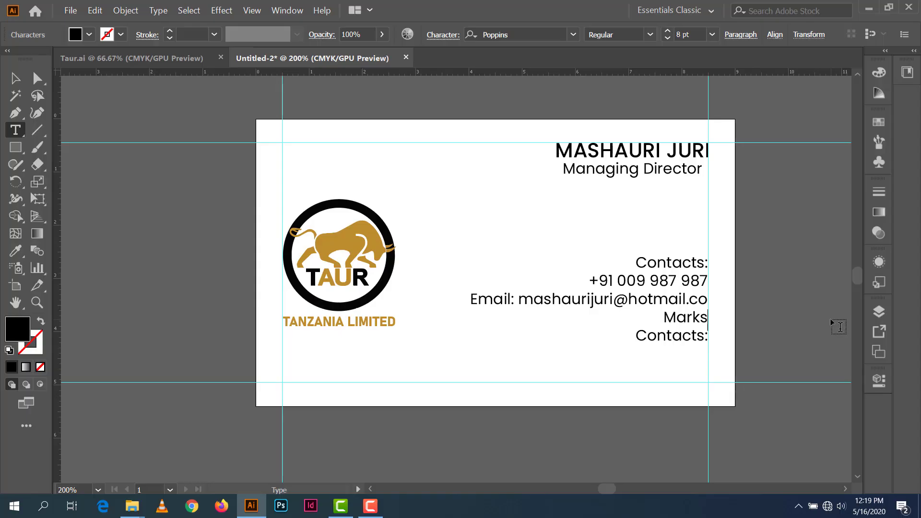
text(Tour)
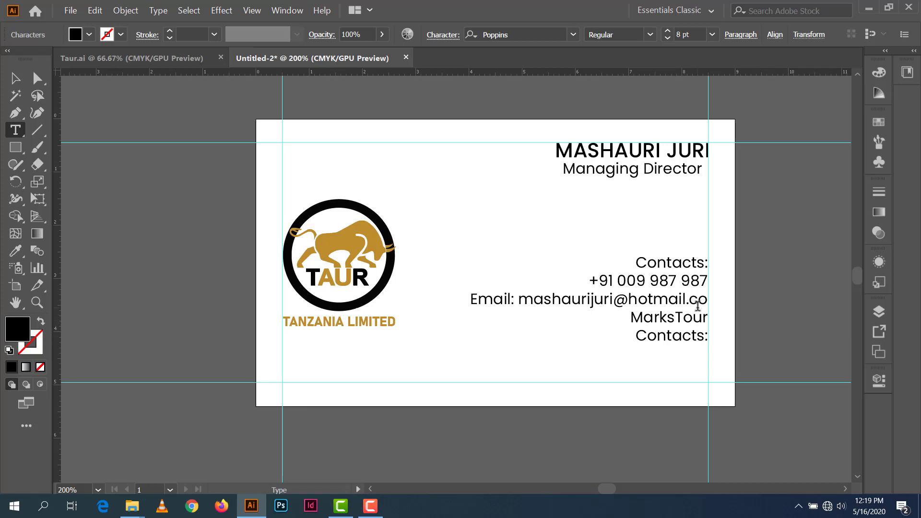
click(682, 312)
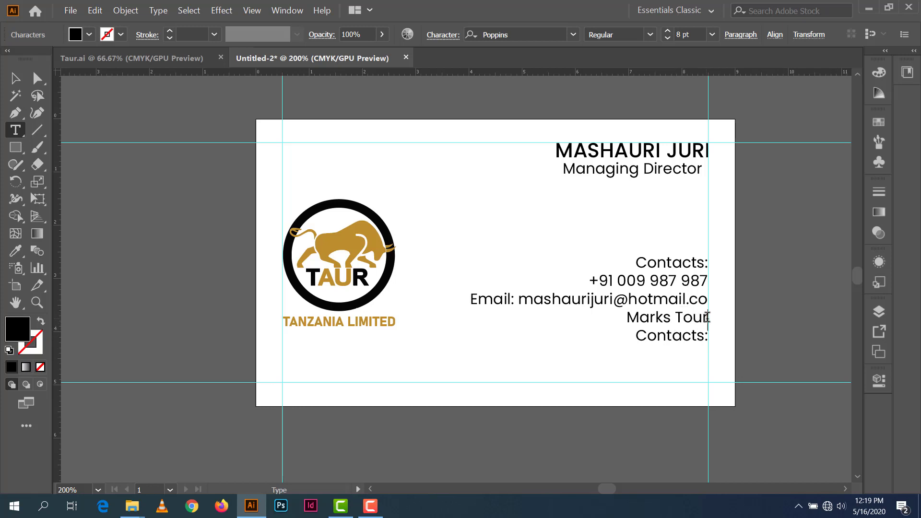
text(St)
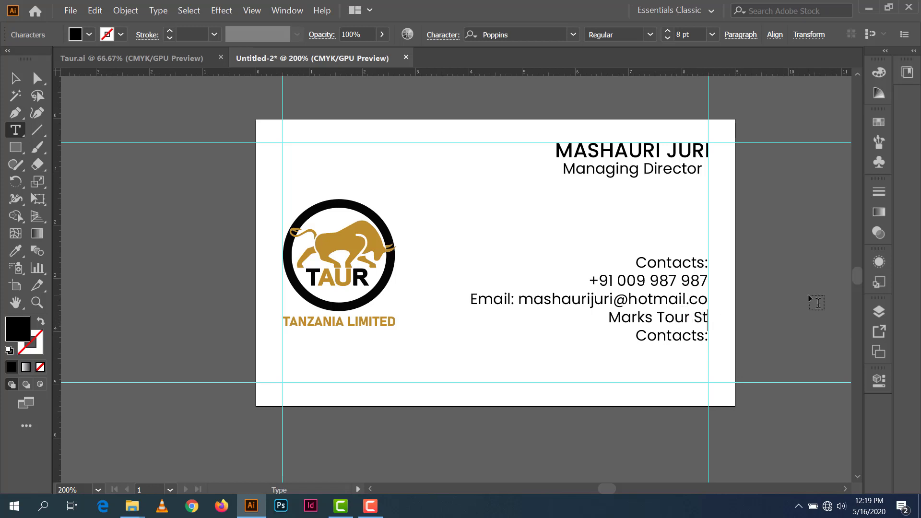
text(reet)
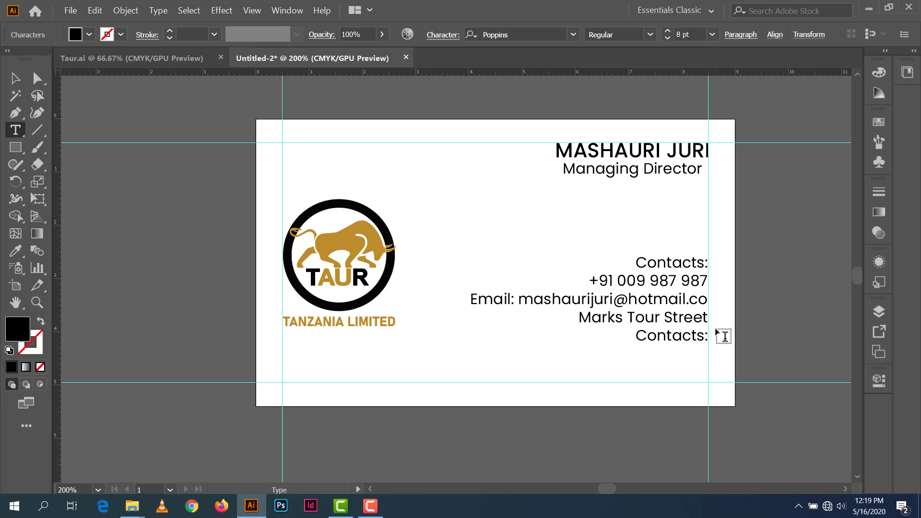
key(shift+Home)
text(W)
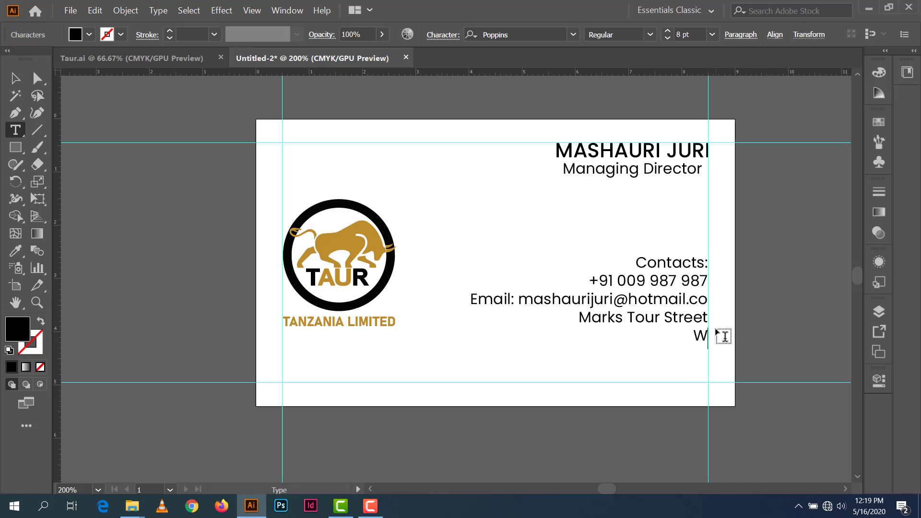
text(ebsite)
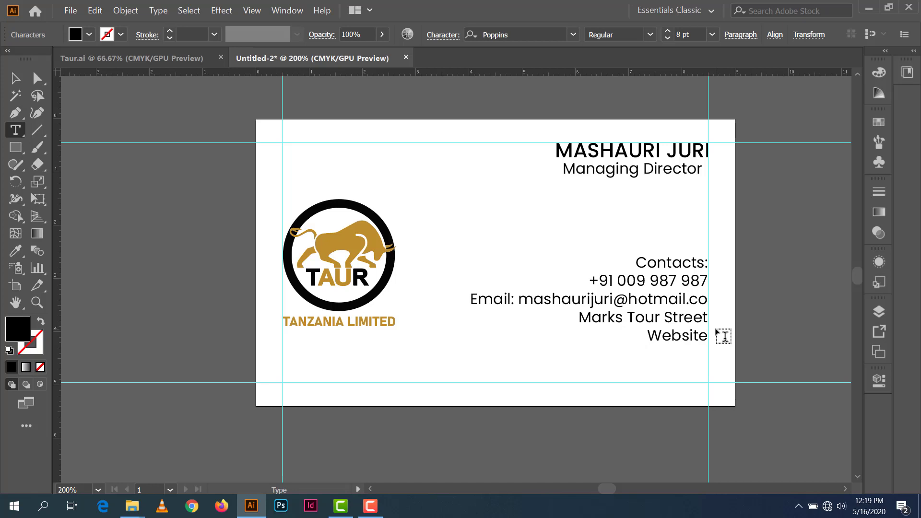
text(: ww)
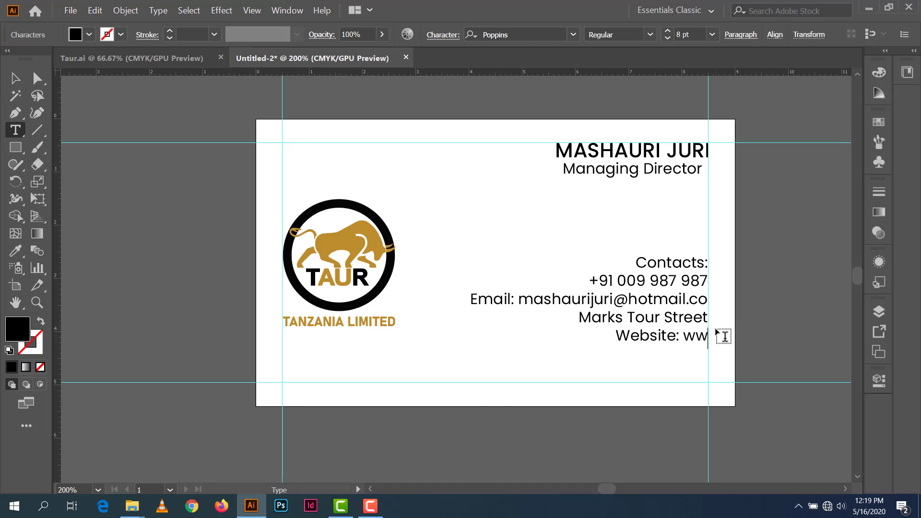
text(w.)
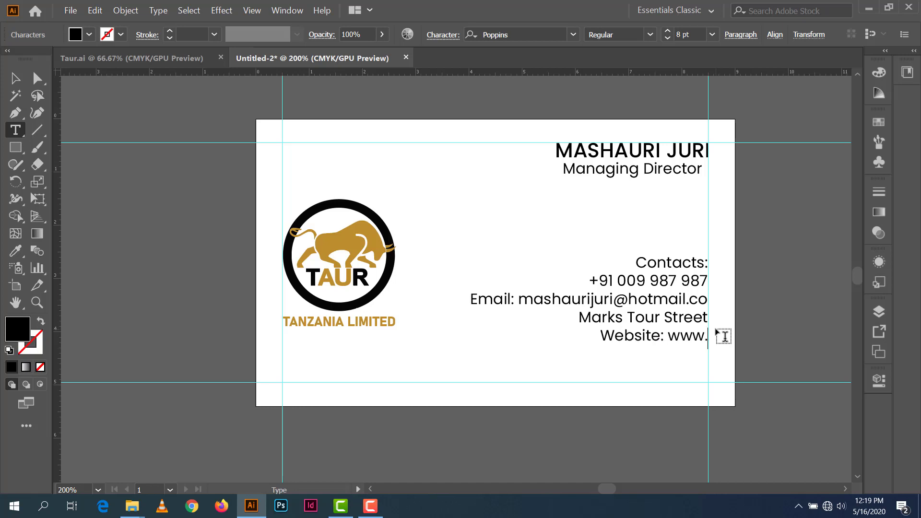
text(tanzania)
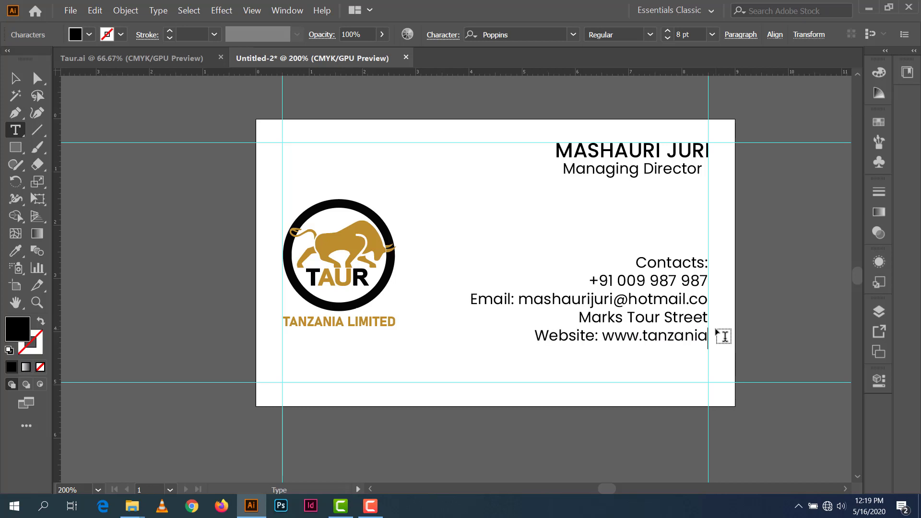
text(limited)
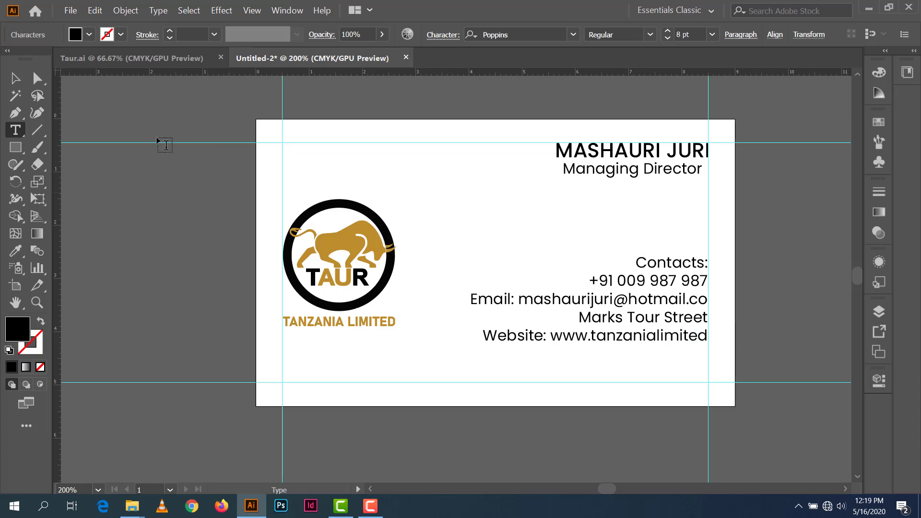
Step: Nudge the street address line, then move the Website line up directly under Email
click(26, 78)
click(638, 320)
key(shift+Down)
key(shift+Down)
key(shift+Down)
key(shift+Down)
key(shift+Down)
key(shift+Down)
key(shift+Down)
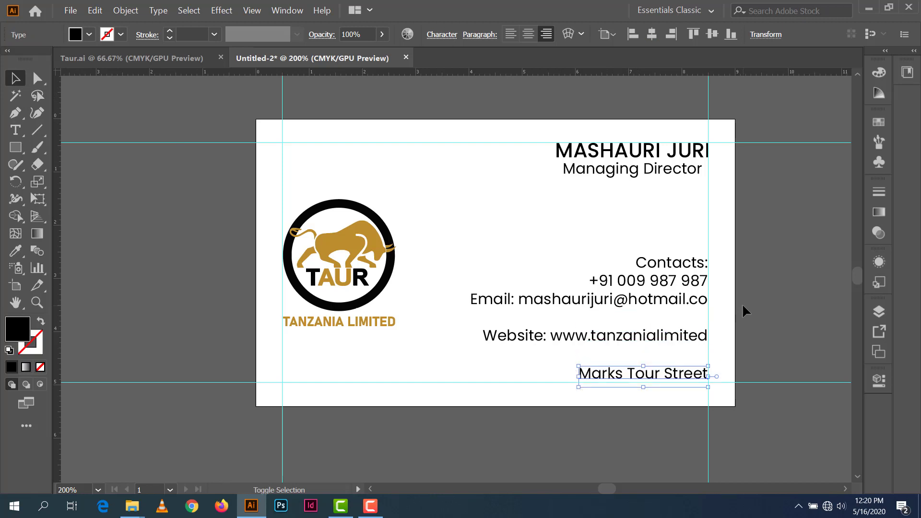
key(shift+Up)
key(shift+Up)
click(704, 344)
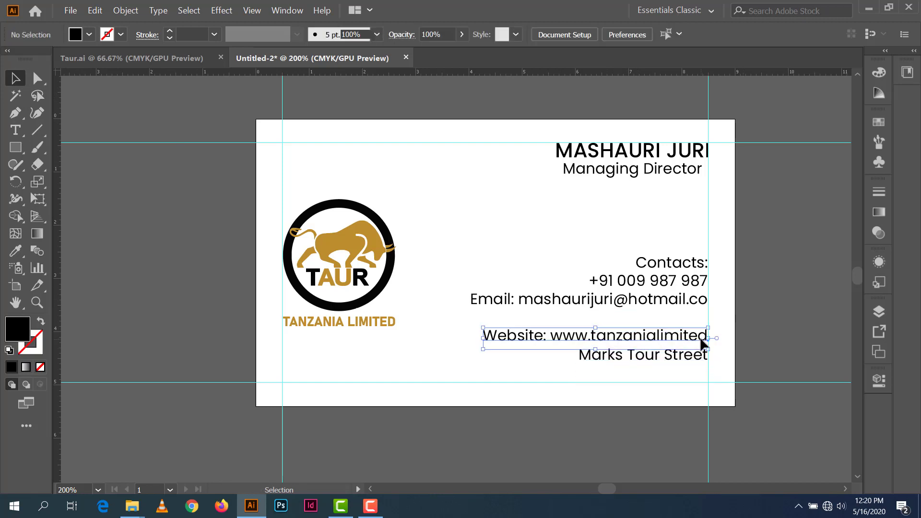
key(shift+Up)
key(shift+Up)
key(Down)
key(Down)
key(Down)
key(Down)
key(Down)
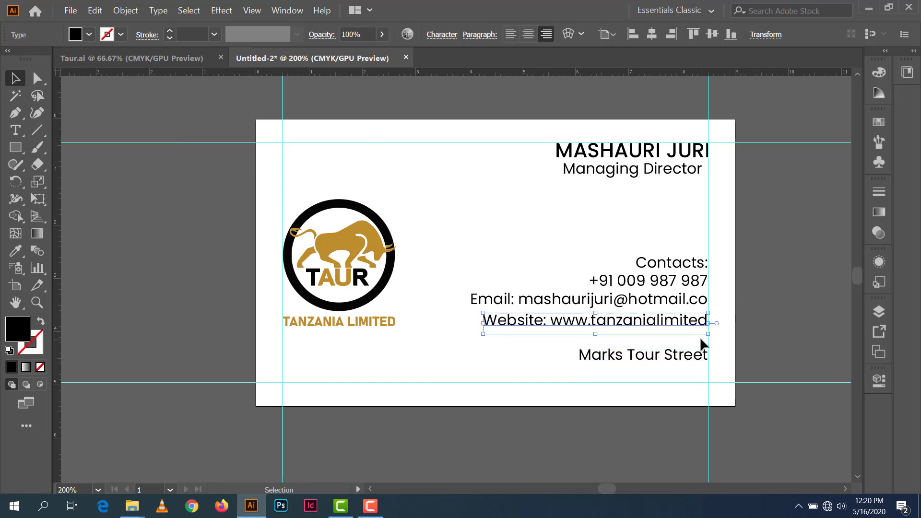
click(723, 358)
Step: Move the street address line up beneath Website and highlight the Contacts: heading text
click(686, 357)
key(shift+Up)
key(shift+Up)
key(shift+Up)
key(Down)
key(Down)
key(Down)
key(Down)
key(Down)
key(Down)
key(Down)
key(Down)
key(Down)
key(Down)
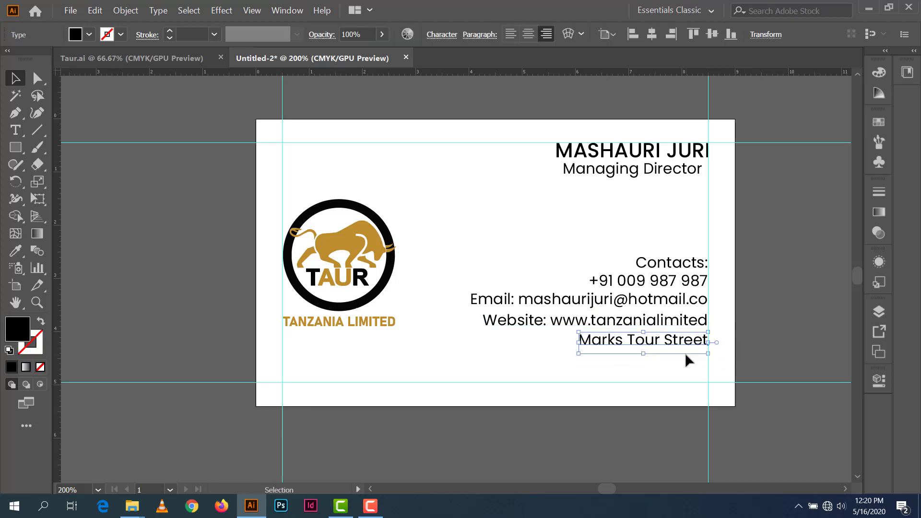
click(751, 292)
click(671, 267)
double_click(670, 268)
key(ctrl+a)
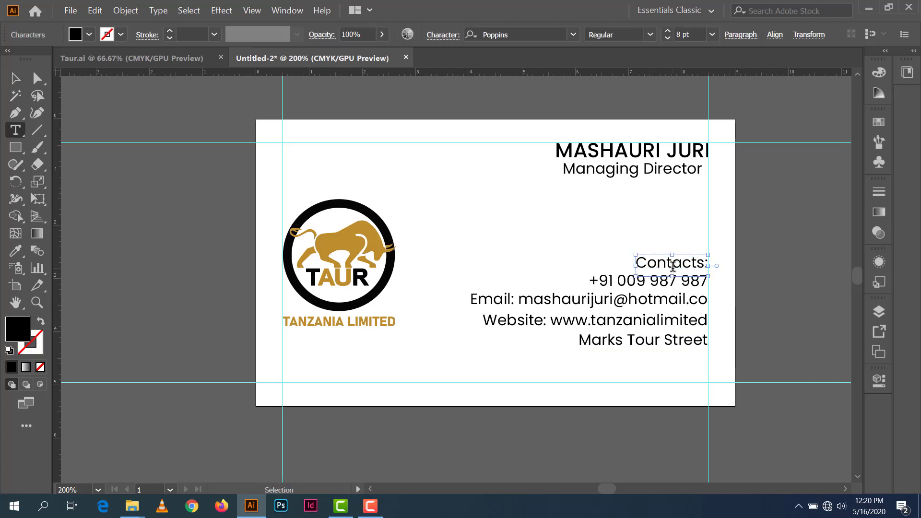
Step: Set the Contacts: heading to 11 pt in Poppins Medium weight
click(667, 31)
click(668, 32)
click(667, 32)
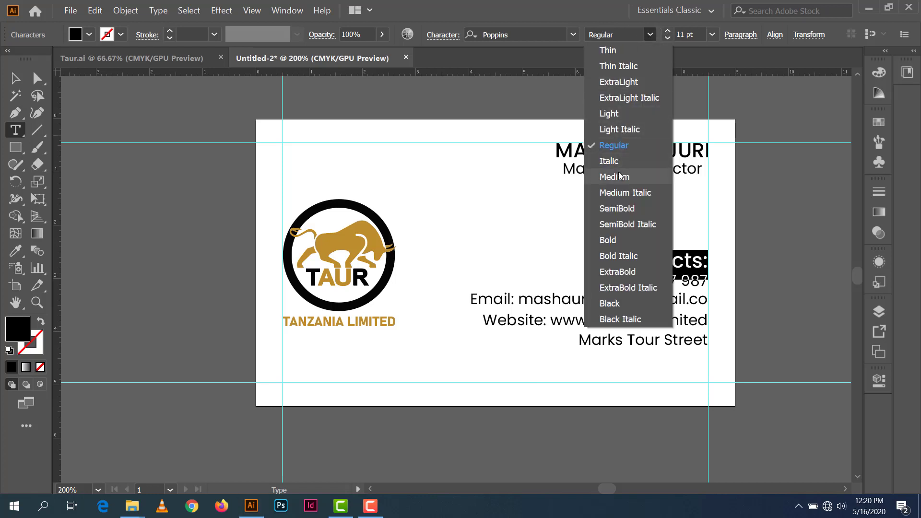
click(620, 176)
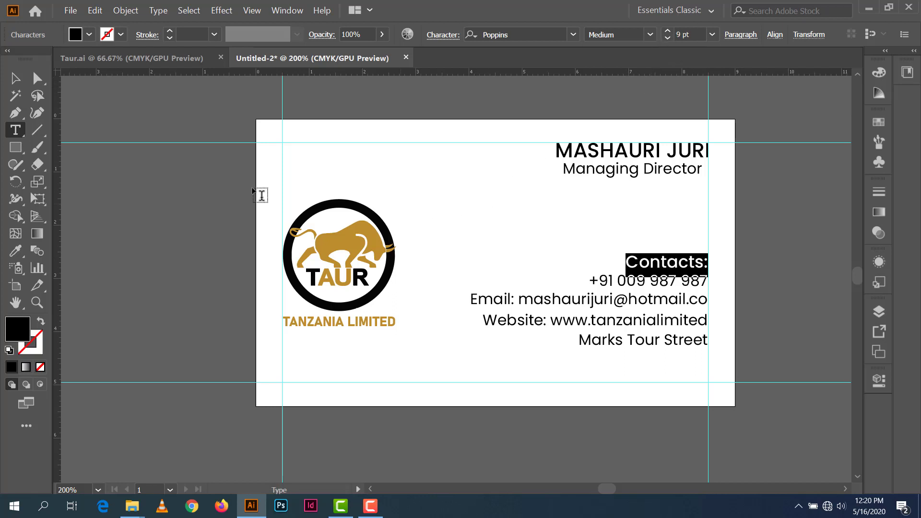
Step: Test-nudge the contact details block down and back up, leaving it in place
click(14, 78)
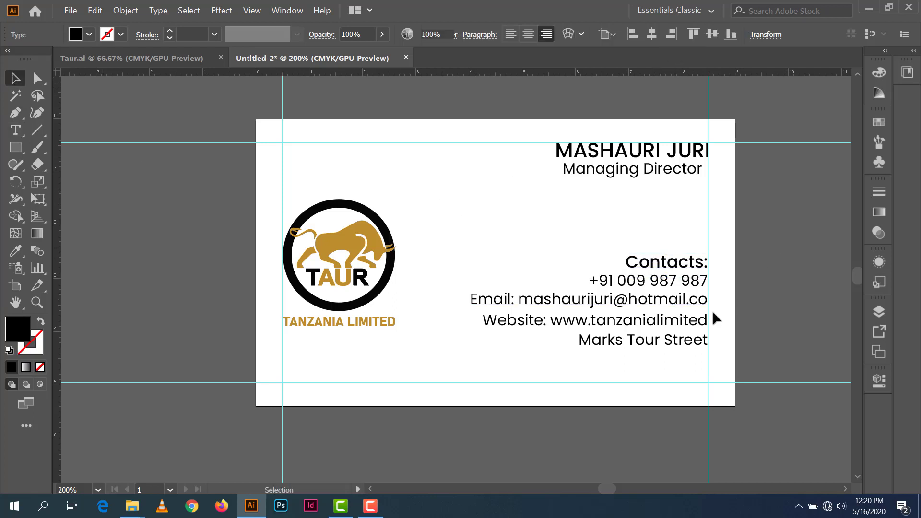
click(740, 309)
drag(574, 275, 606, 348)
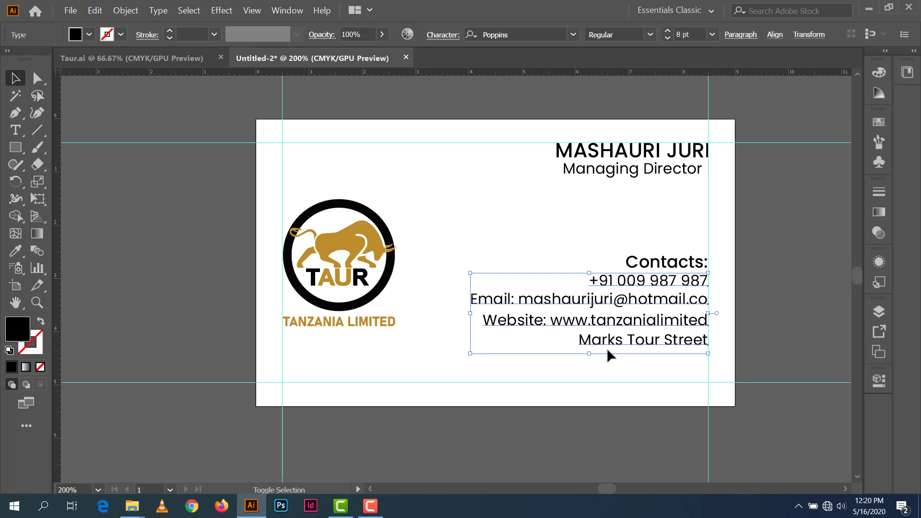
key(shift+Down)
key(shift+Down)
key(shift+Up)
key(shift+Up)
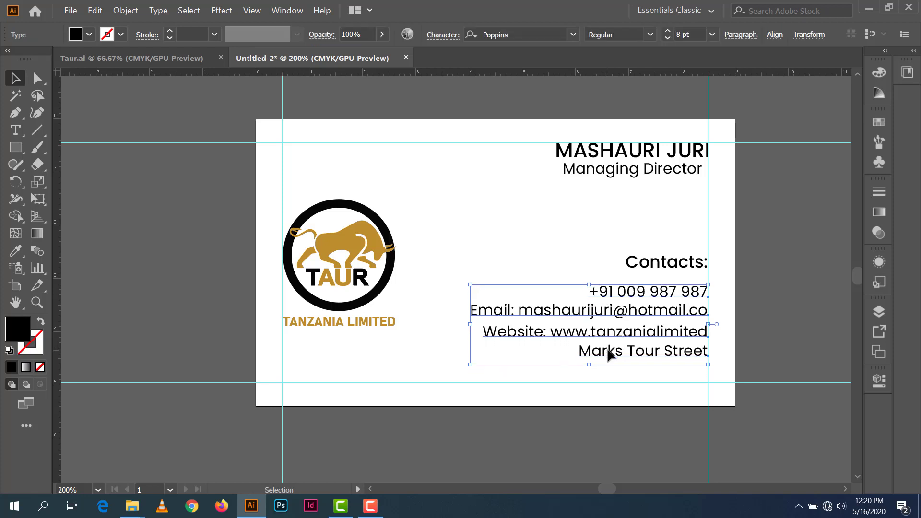
click(801, 292)
click(700, 311)
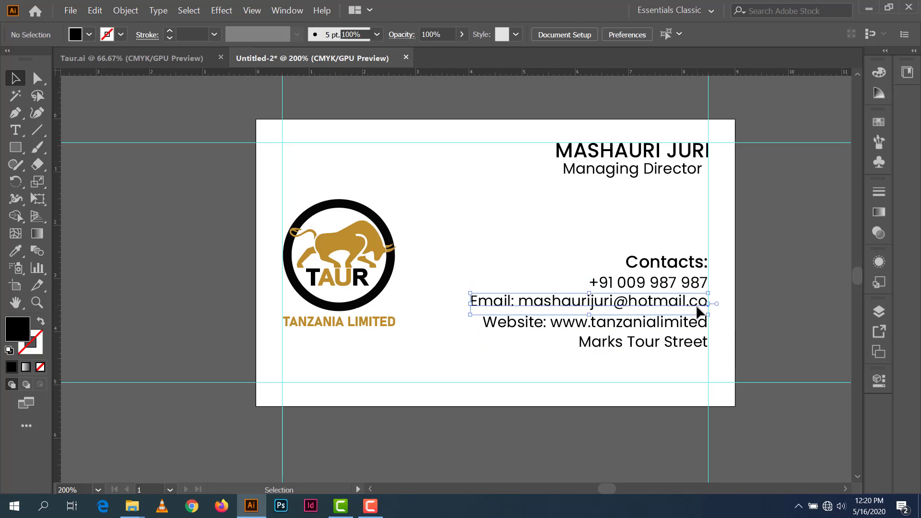
click(825, 243)
Step: Nudge the name and Managing Director title slightly down; undo a trial move of the contacts block
click(618, 182)
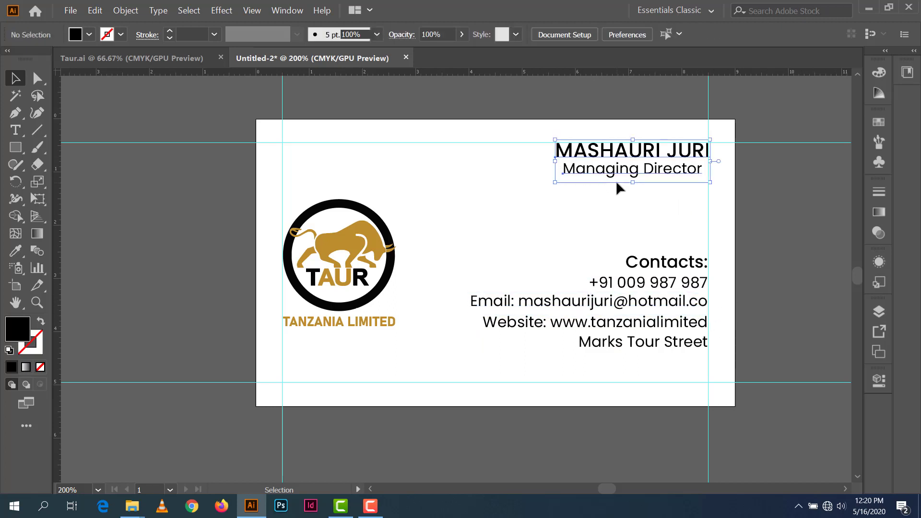
key(shift+Down)
key(Down)
key(Down)
key(Down)
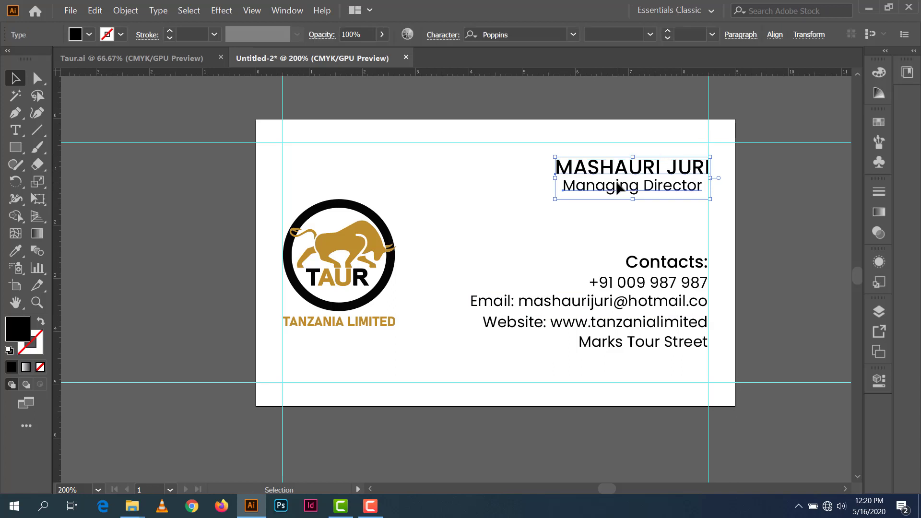
click(790, 209)
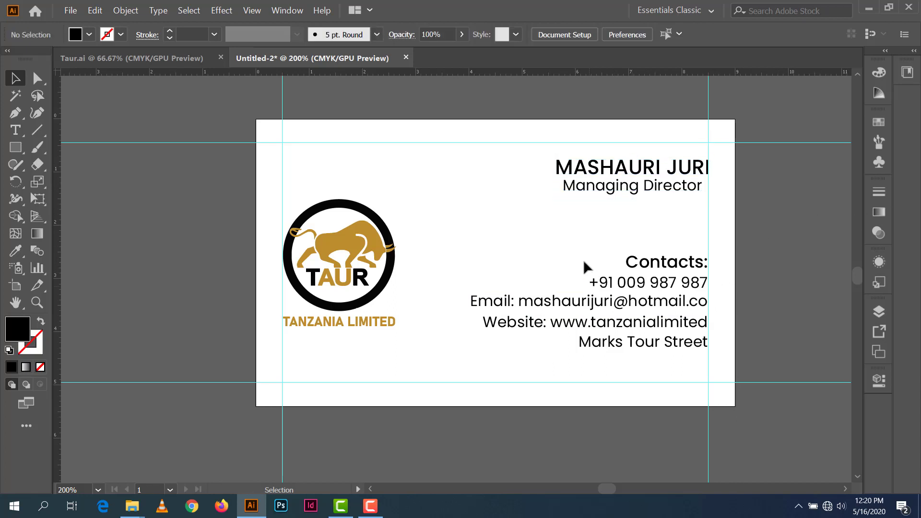
click(668, 349)
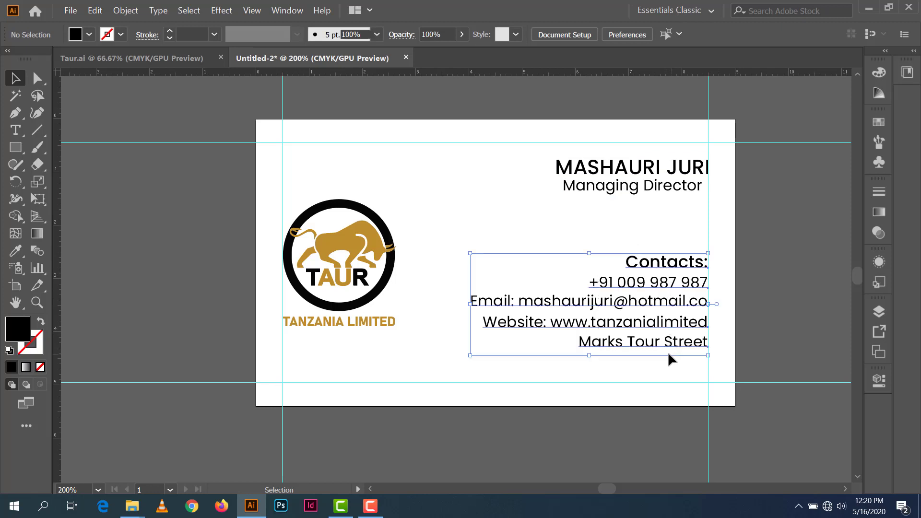
key(shift+Down)
key(ctrl+z)
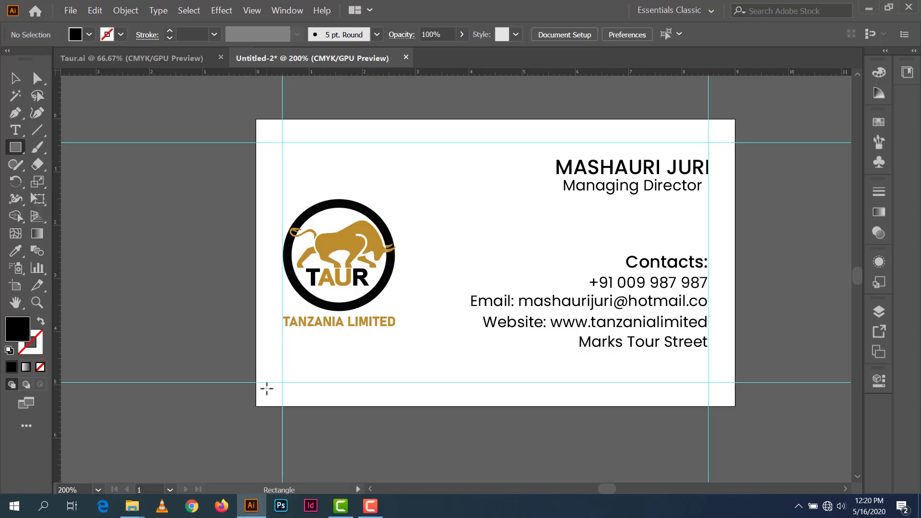
Step: Draw a rectangle across the card's bottom edge and fill it with the logo's gold using the Eyedropper
drag(256, 383, 735, 407)
click(16, 251)
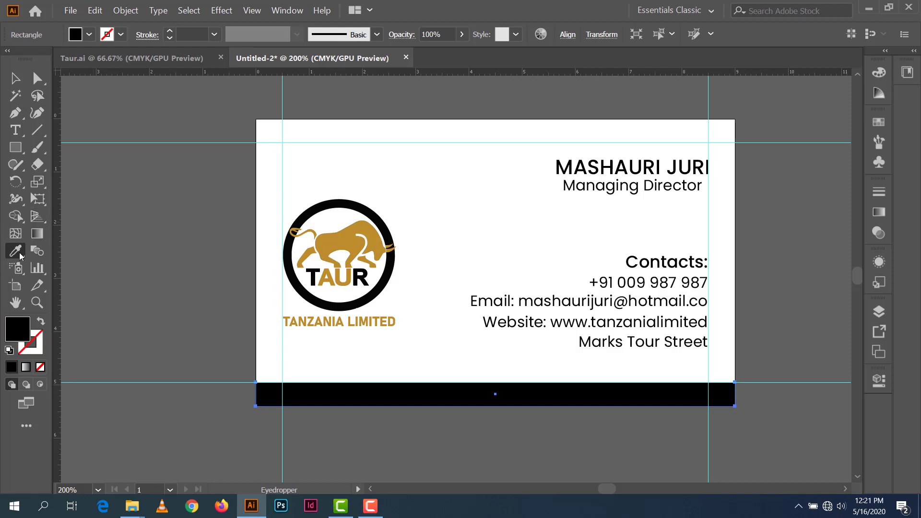
click(345, 242)
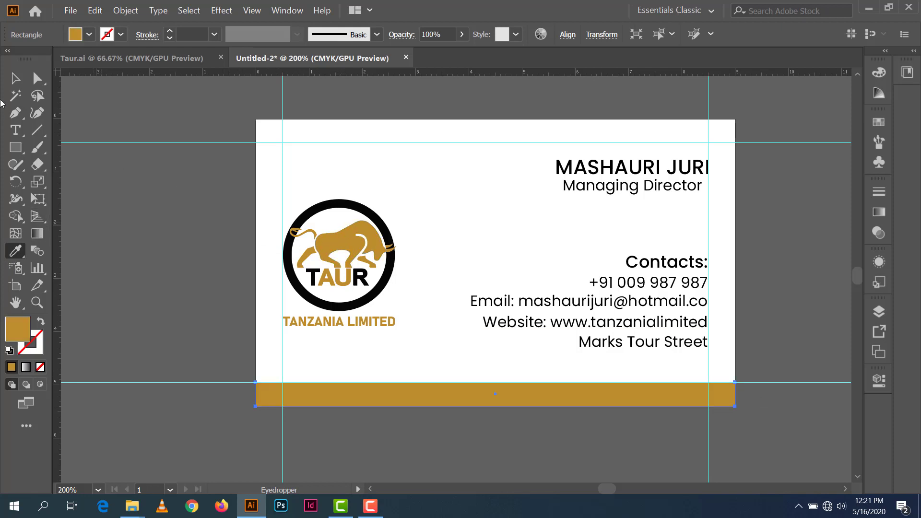
click(14, 82)
click(133, 217)
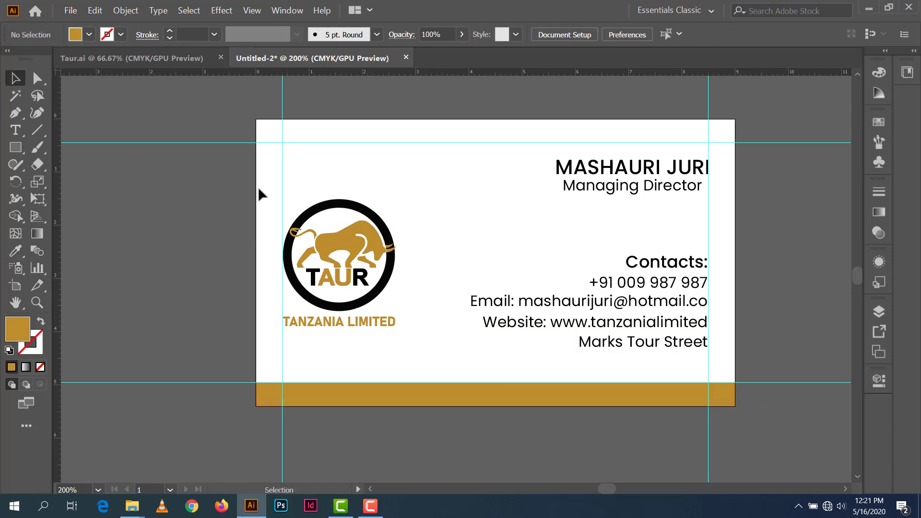
click(16, 149)
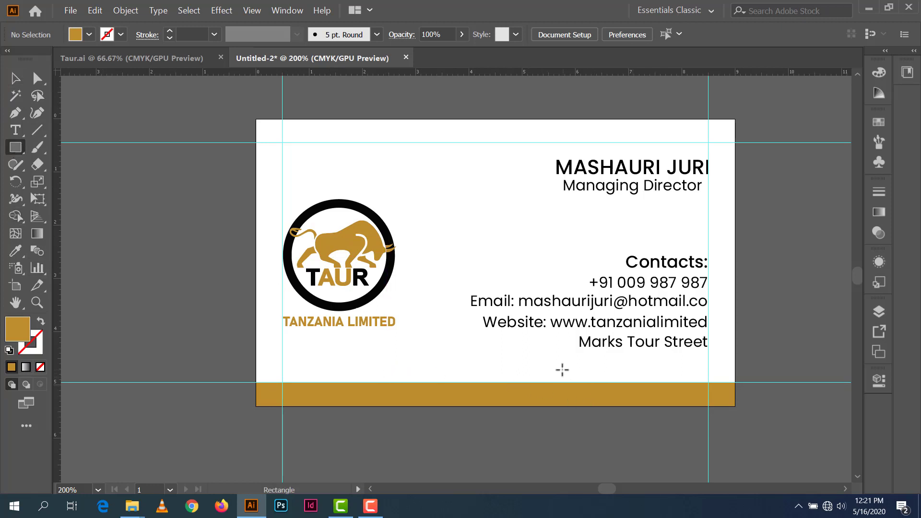
Step: Draw a thin bar above the gold band on the right and fill it with the logo's black
drag(562, 371, 735, 383)
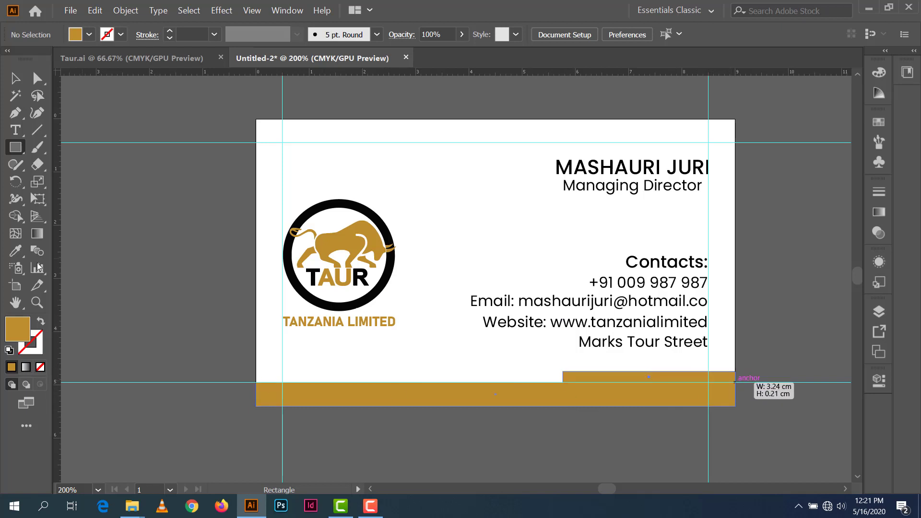
click(15, 251)
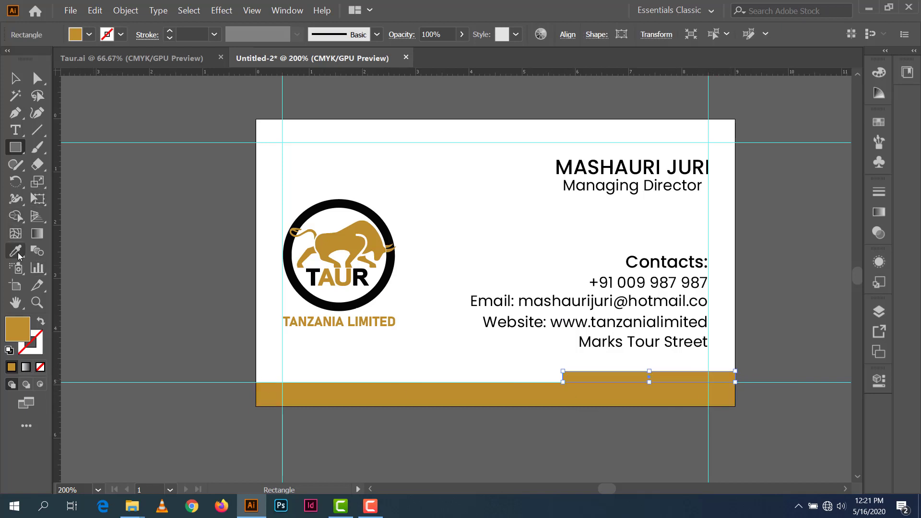
click(349, 207)
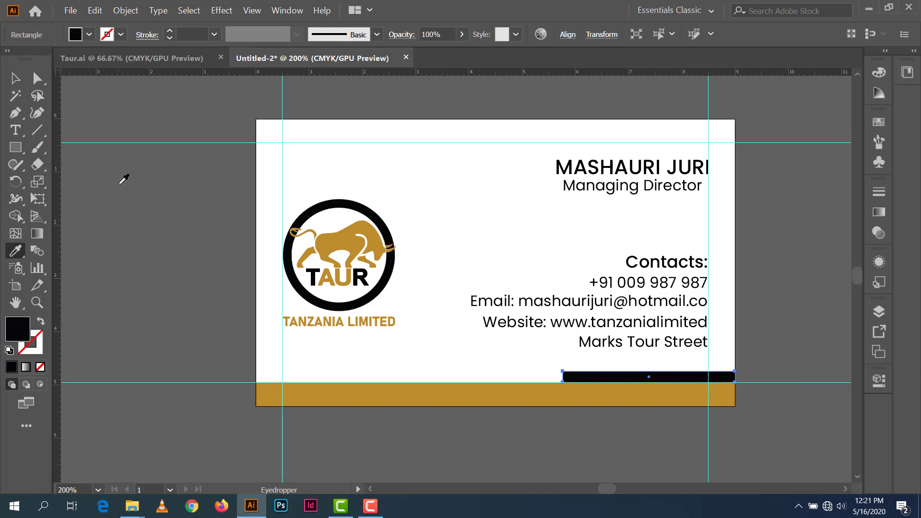
click(15, 79)
Step: Shift the bar's bottom-left anchor left to give it a slanted end
click(37, 80)
click(564, 383)
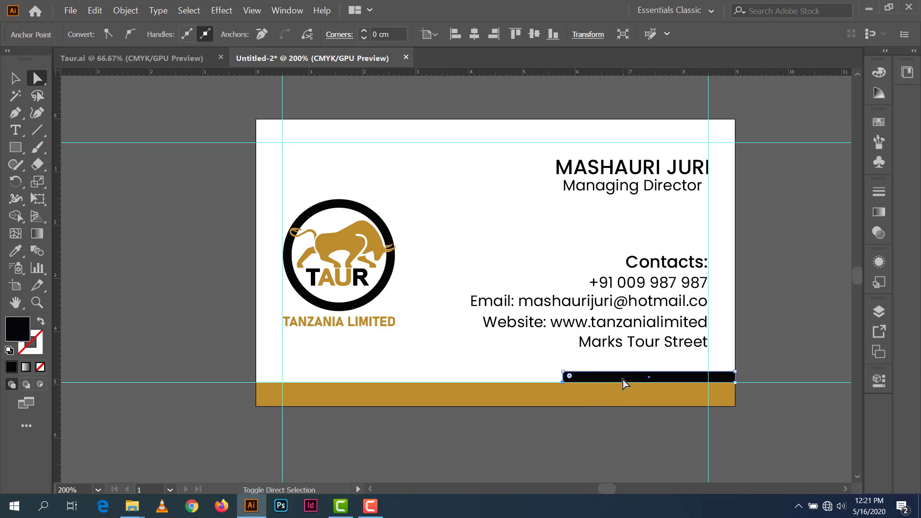
key(shift+Left)
key(shift+Left)
key(shift+Left)
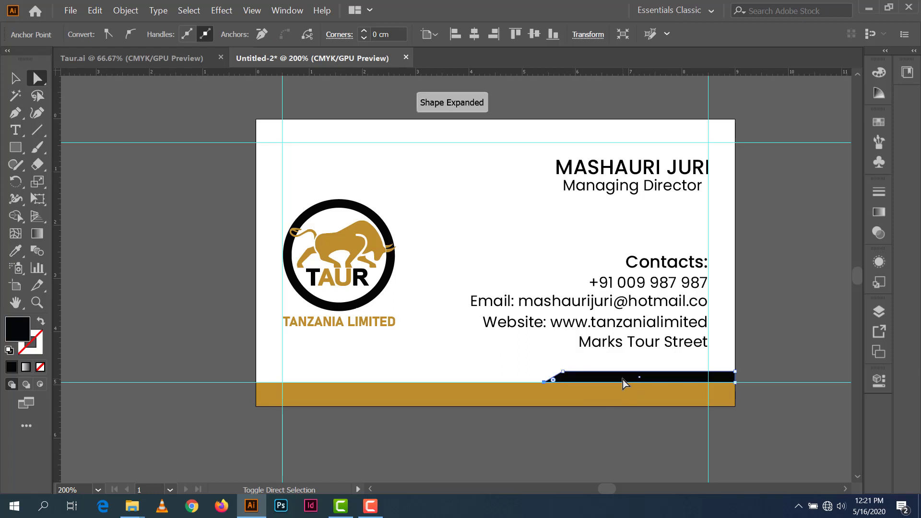
key(Right)
key(Right)
key(Right)
key(Right)
key(Right)
key(Right)
key(Right)
key(Right)
key(Right)
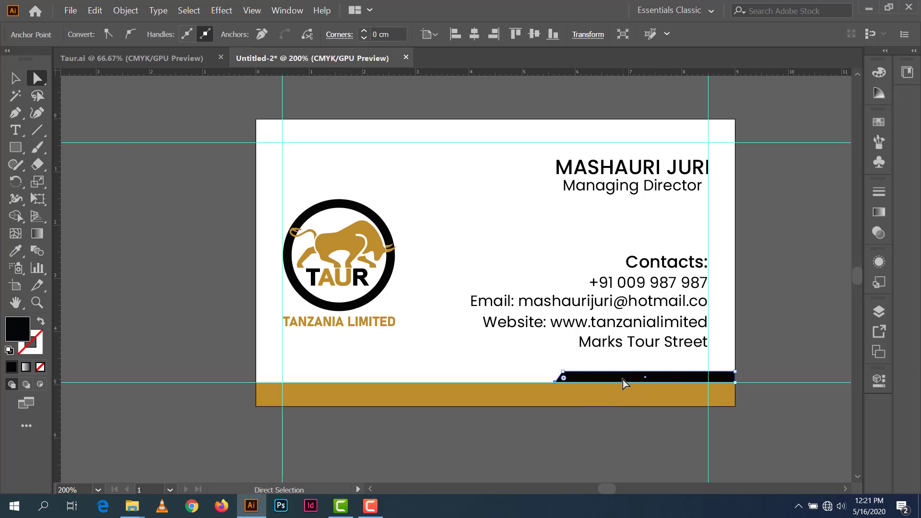
click(15, 79)
click(203, 336)
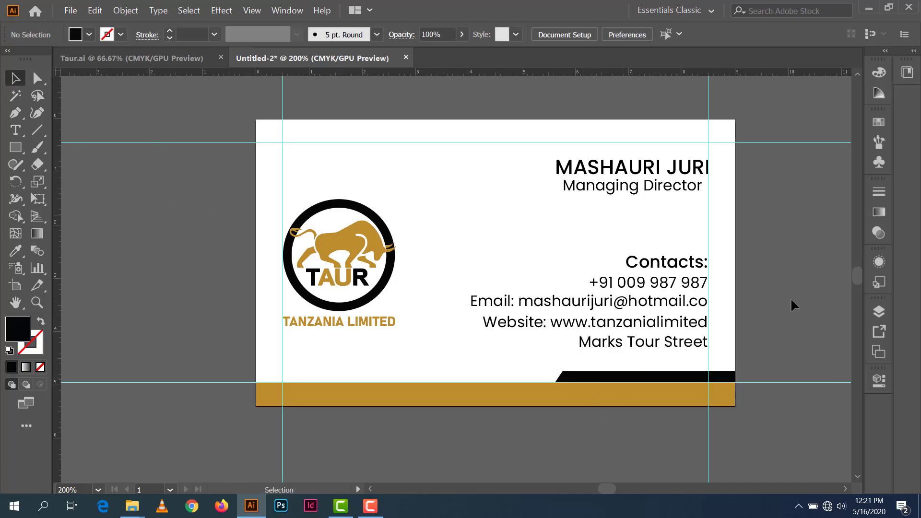
click(681, 176)
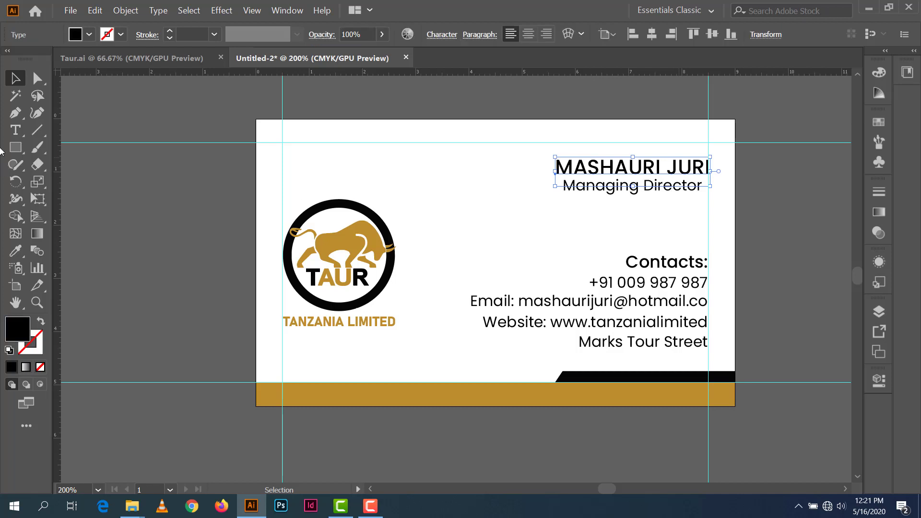
Step: Set the Managing Director title to Poppins Italic
click(799, 198)
click(698, 189)
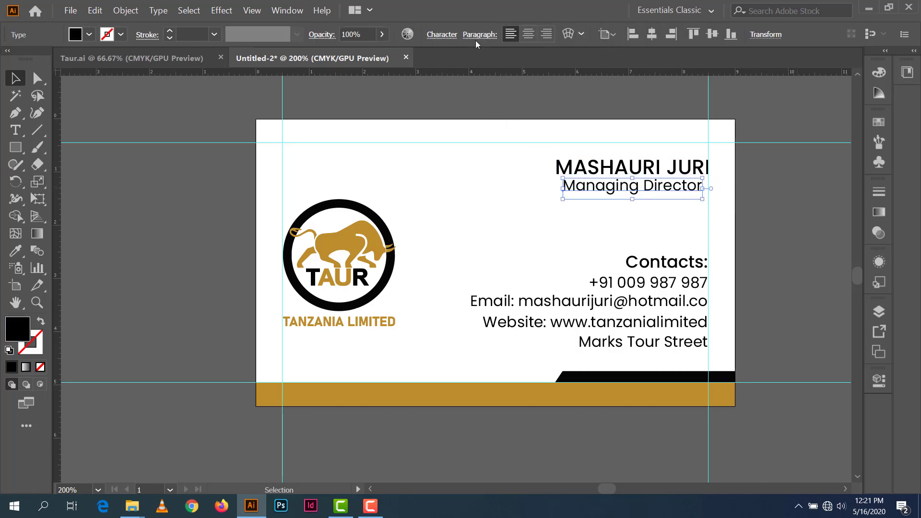
click(442, 34)
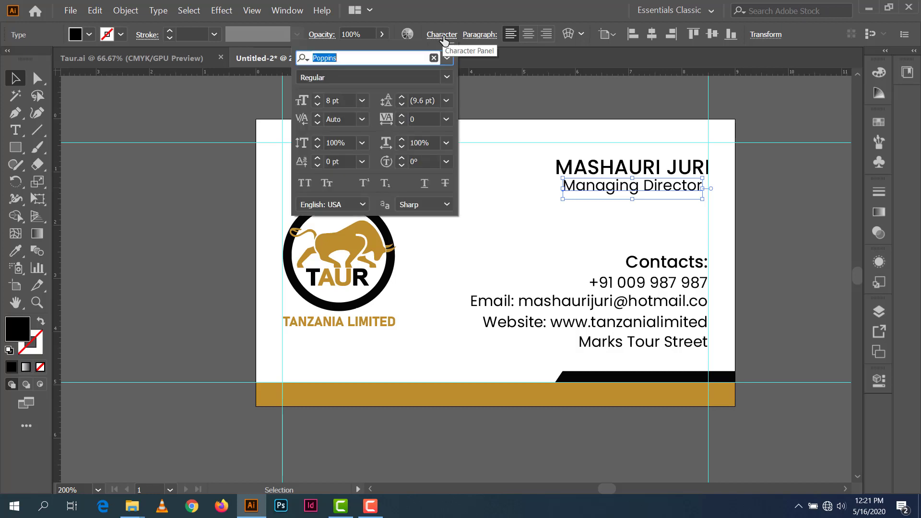
click(446, 78)
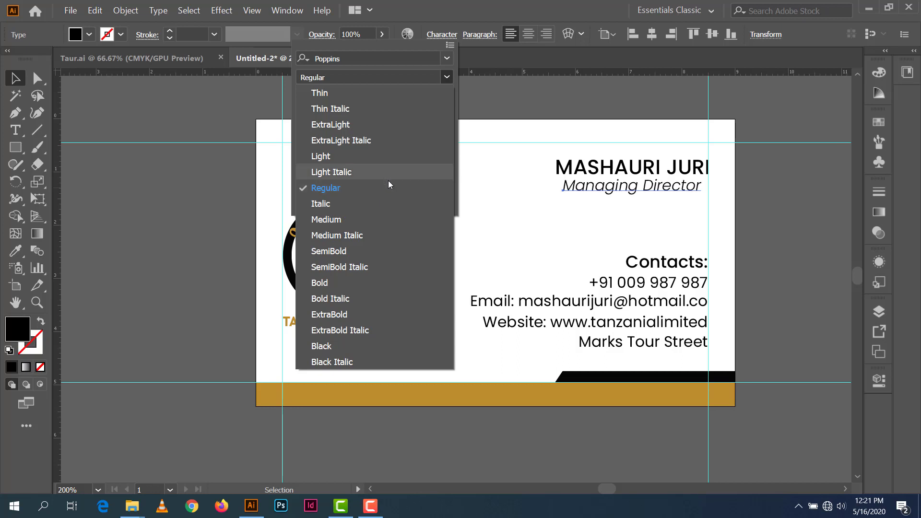
click(388, 201)
click(802, 190)
click(717, 173)
Step: Colour the cardholder's name gold by sampling the bottom gold band
click(709, 180)
click(16, 251)
click(314, 392)
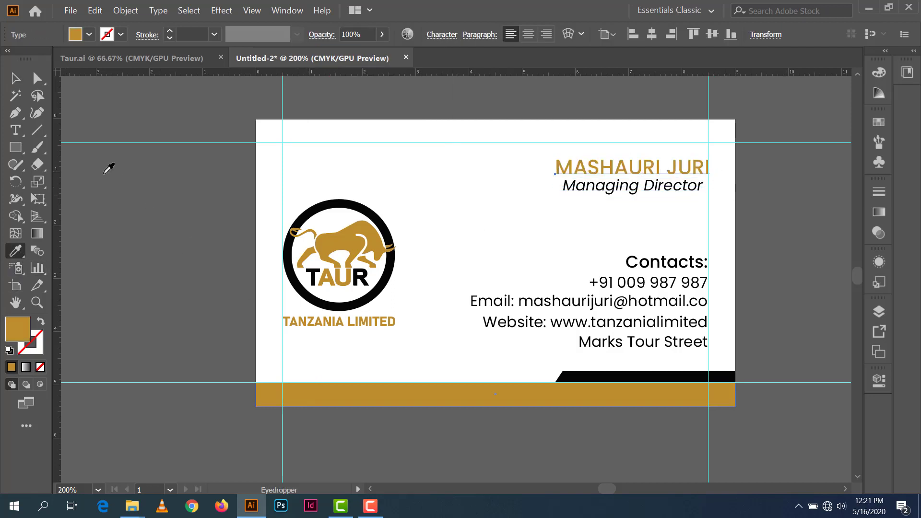
key(v)
click(115, 124)
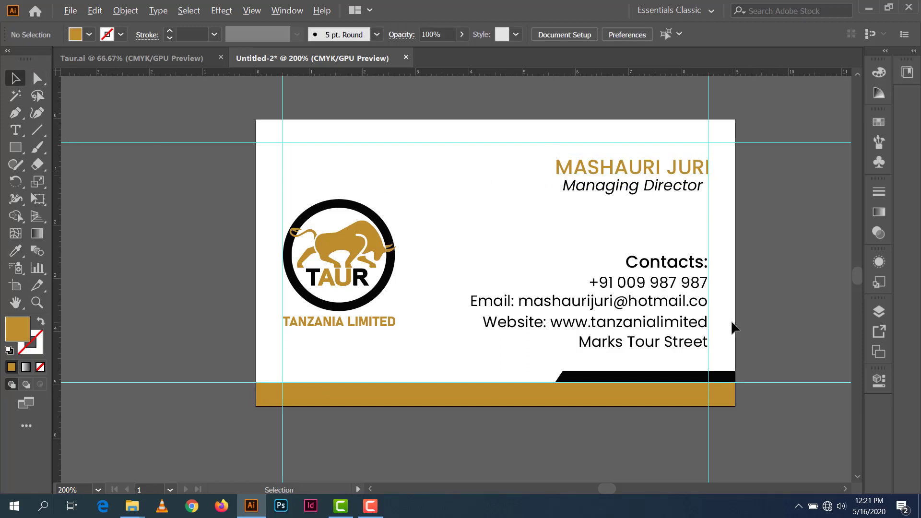
Step: Alt-drag the card's artboard to the right to create Artboard 1 copy with all its artwork
alt+scroll(733, 328, down, 1)
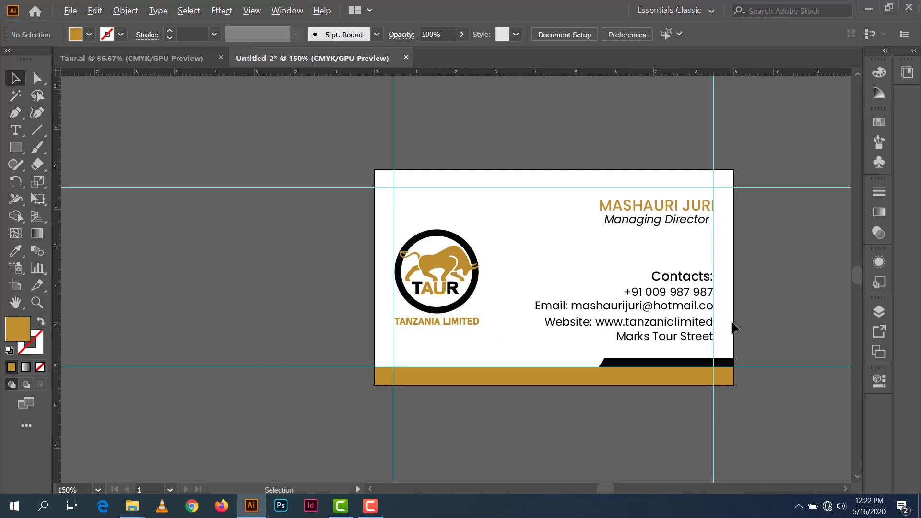
alt+scroll(733, 328, up, 1)
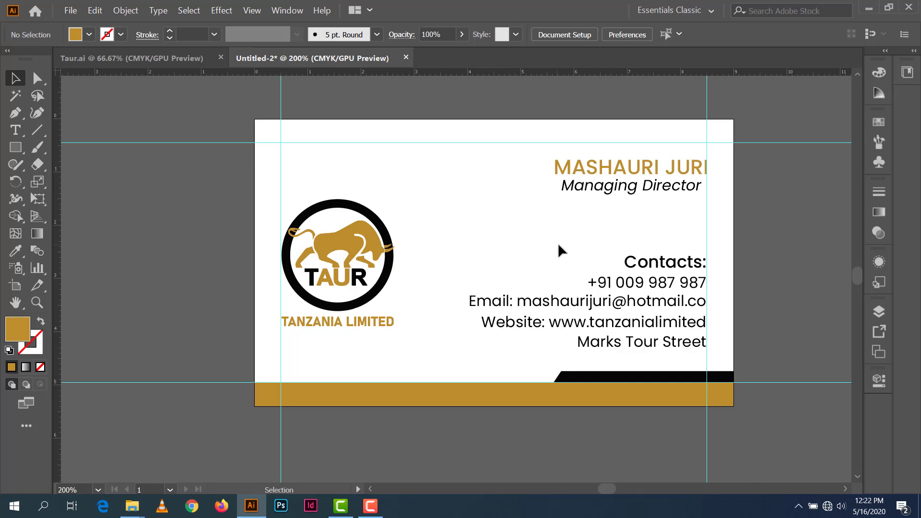
drag(536, 275, 255, 292)
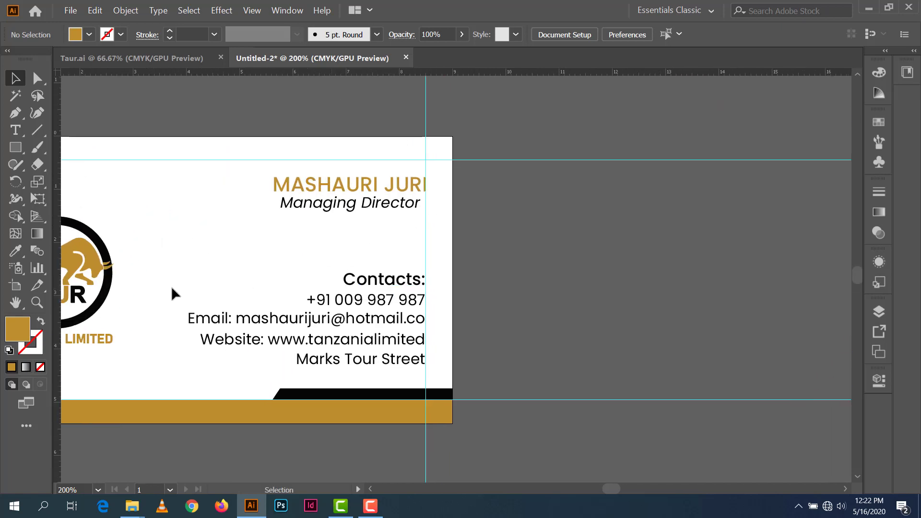
click(15, 285)
drag(275, 239, 744, 249)
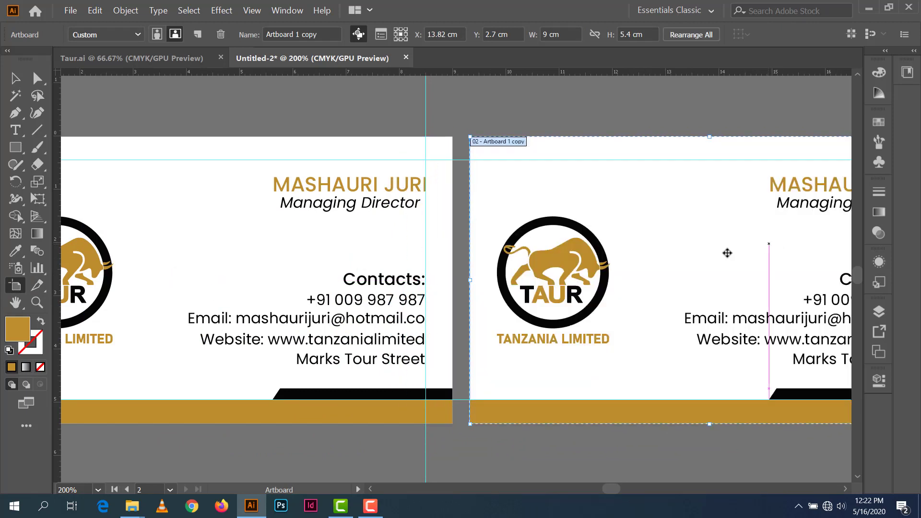
click(15, 78)
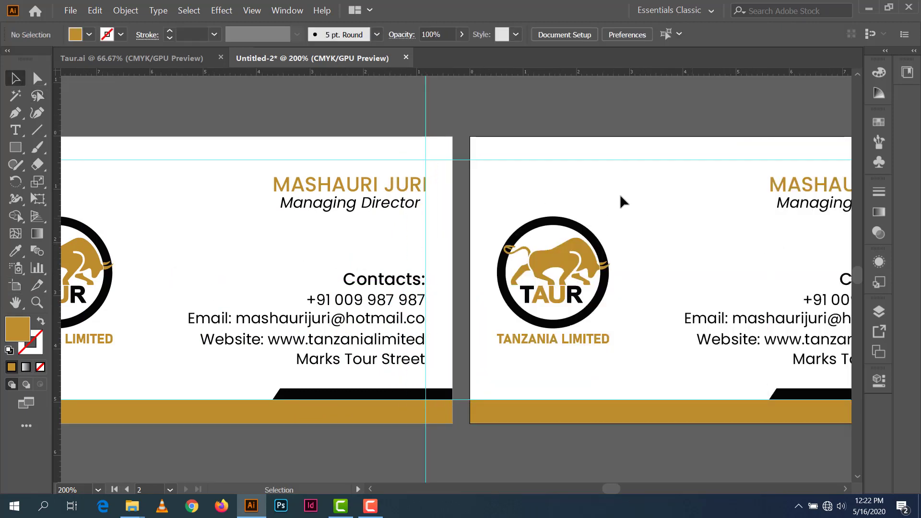
Step: Select all five contact lines on the second card and set them to Align Left
scroll(638, 192, down, 1)
drag(539, 218, 273, 173)
click(483, 245)
drag(497, 188, 552, 284)
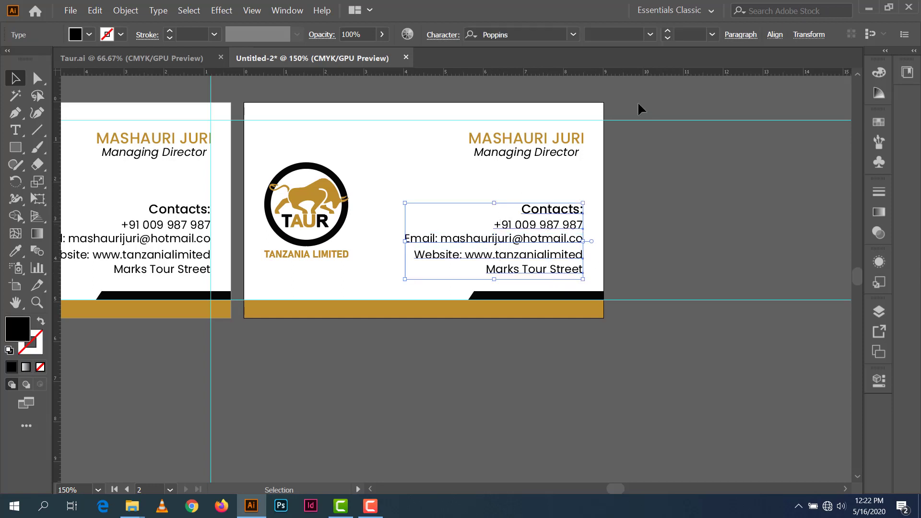
click(732, 34)
click(605, 61)
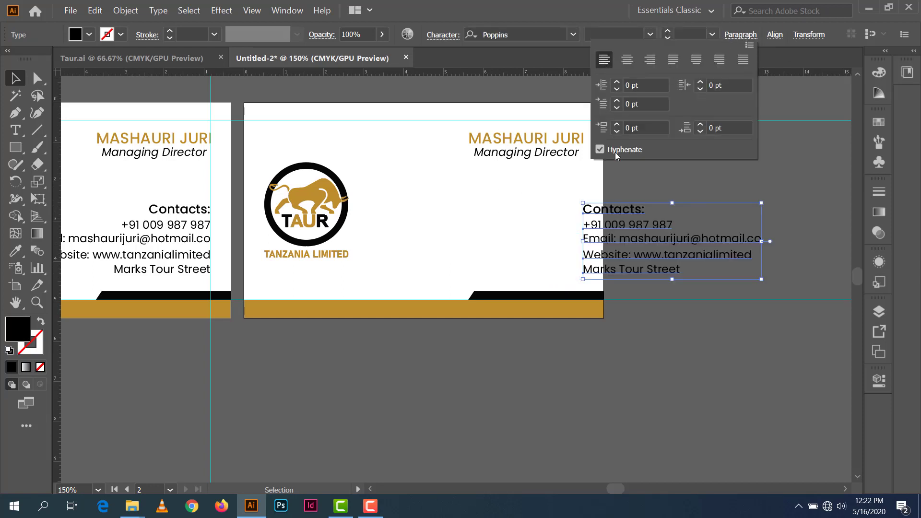
click(709, 185)
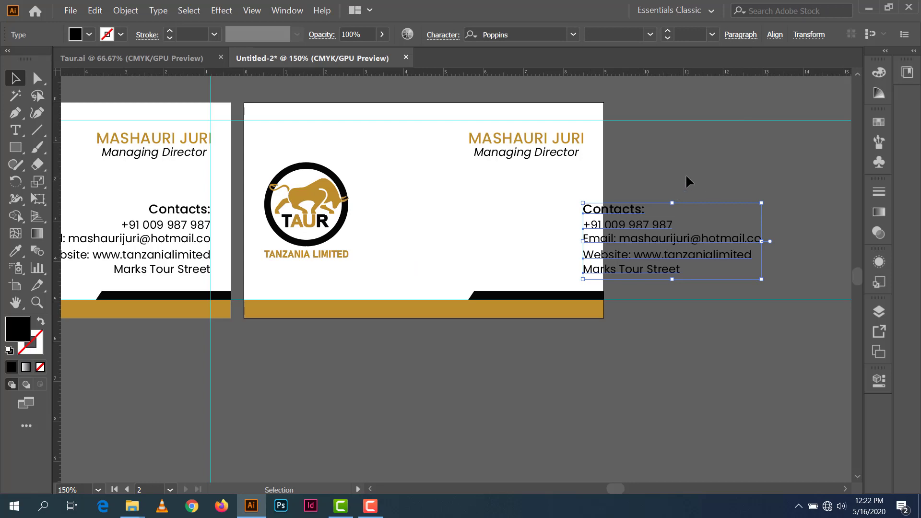
click(674, 184)
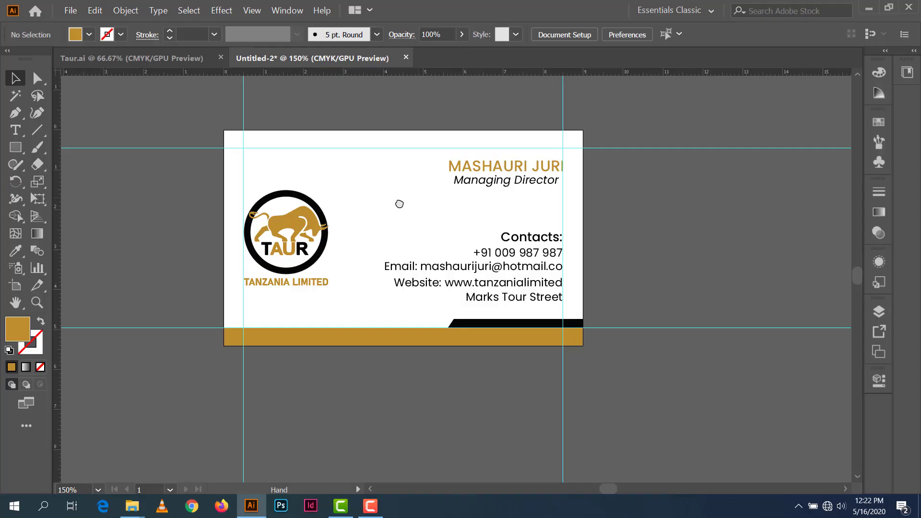
Step: Alt-drag the card's artboard right to make a fresh Artboard 1 copy beside the original
drag(397, 202, 291, 194)
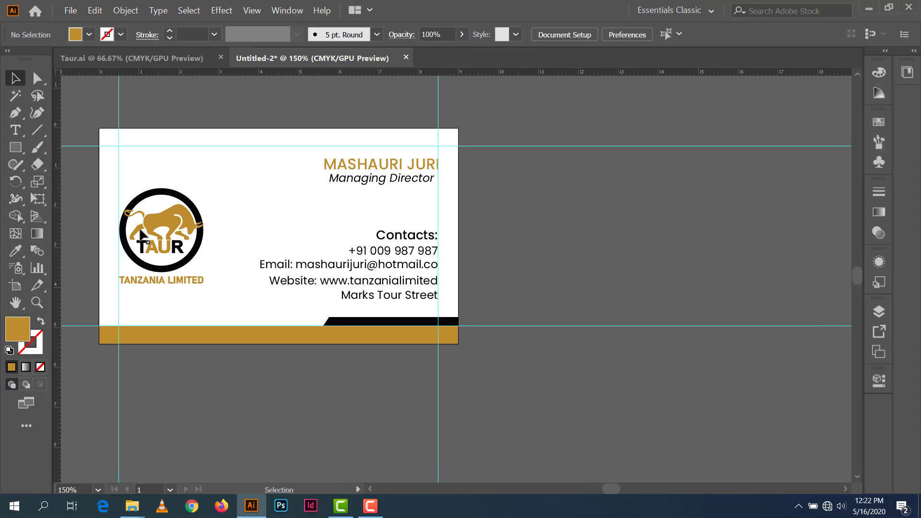
click(16, 285)
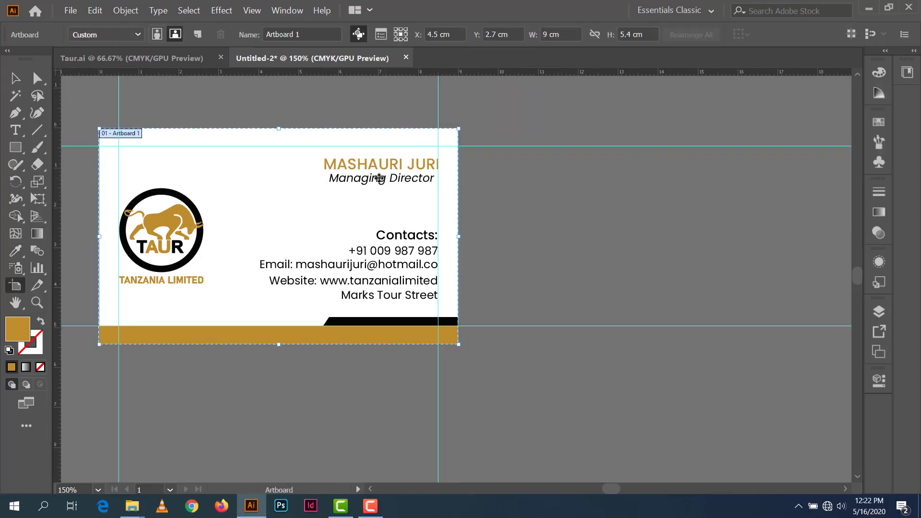
drag(263, 185, 481, 195)
key(space)
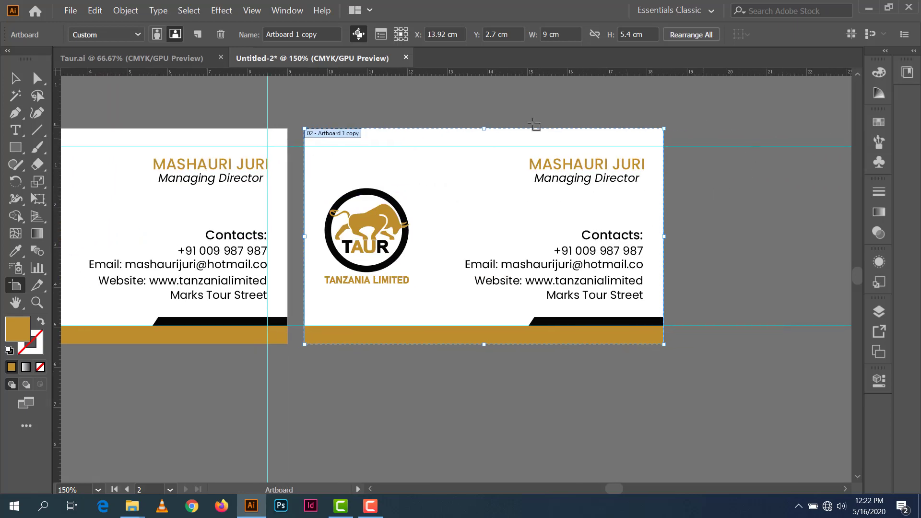
key(Escape)
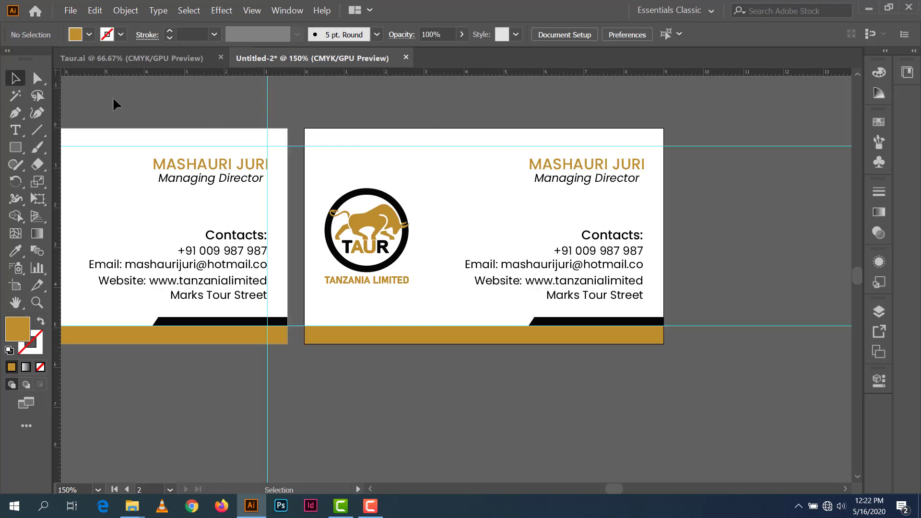
Step: Drag vertical guides from the ruler to the second card's left and right margins
drag(58, 93, 324, 136)
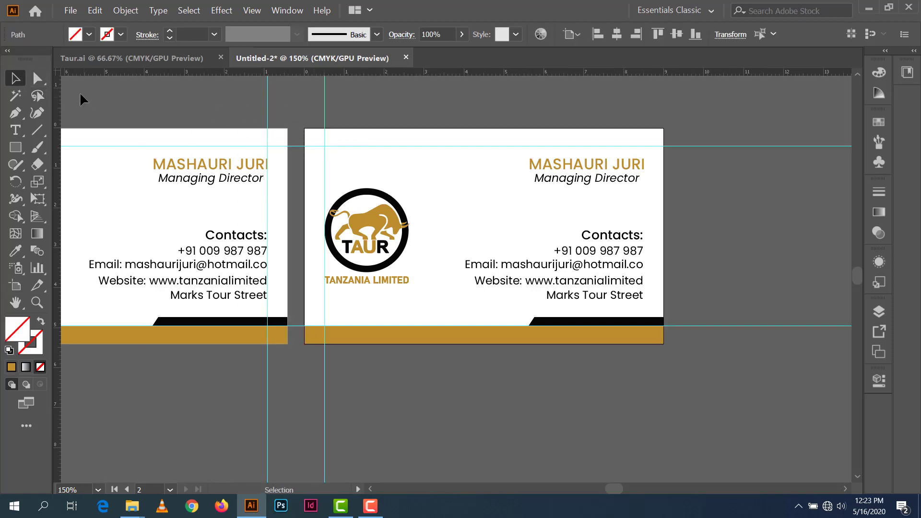
drag(59, 89, 645, 161)
click(302, 104)
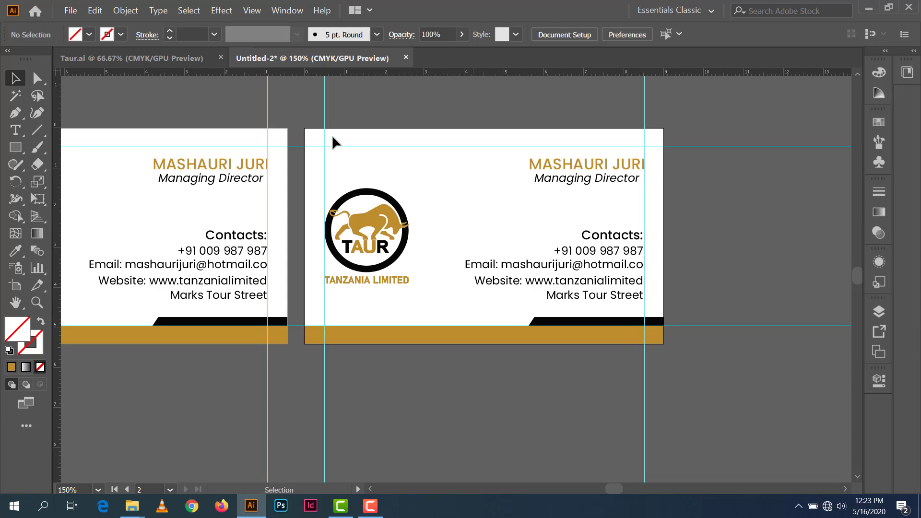
Step: Left-align the second card's contact lines and nudge the block left into the card
key(ctrl)
drag(587, 210, 617, 302)
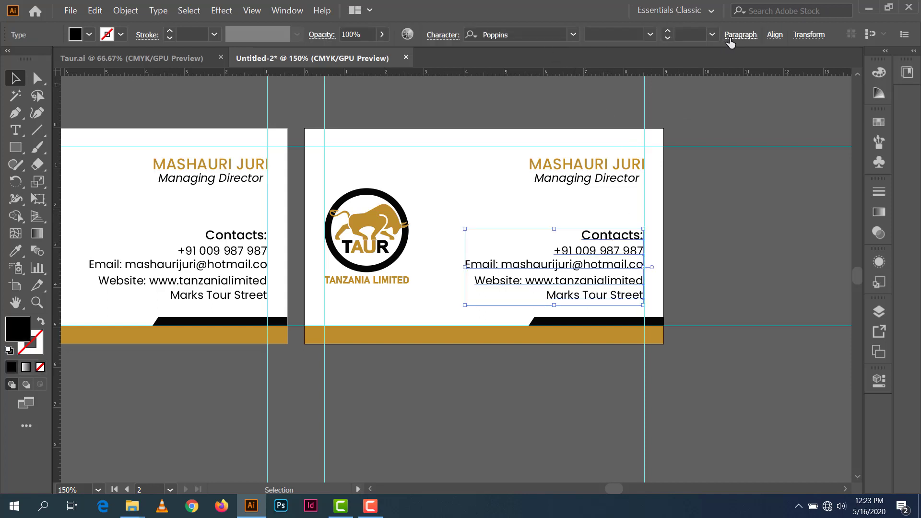
click(729, 39)
click(609, 61)
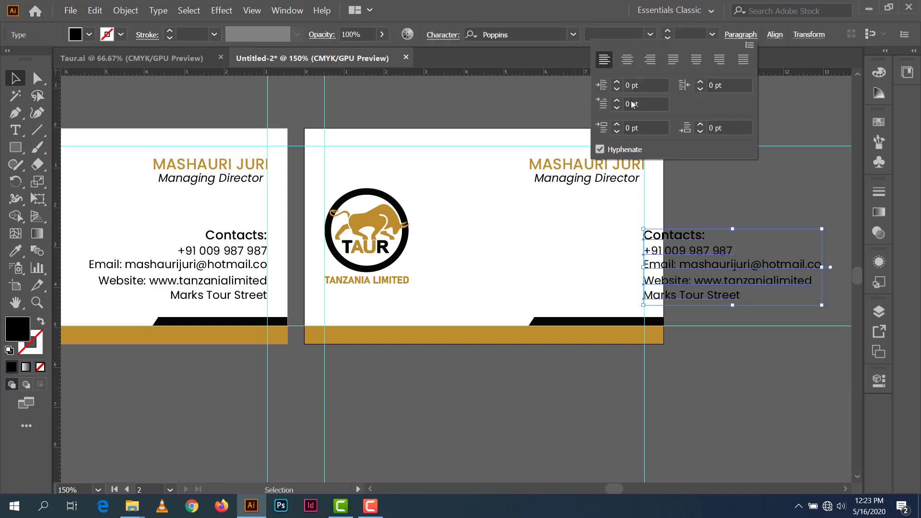
click(784, 203)
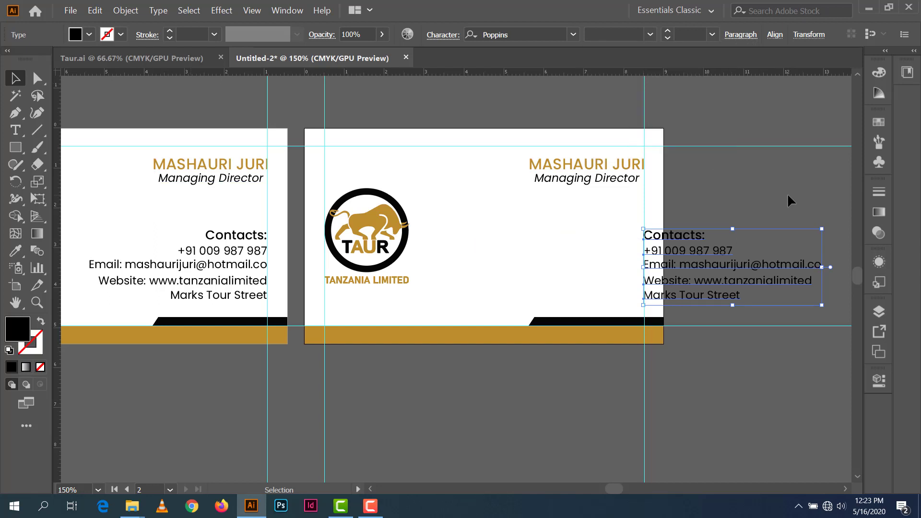
key(shift+Left)
key(shift+Left)
key(shift+Left)
key(shift+Left)
key(shift+Left)
key(shift+Left)
key(shift+Left)
key(shift+Left)
key(shift+Left)
key(shift+Left)
key(shift+Left)
key(shift+Left)
key(shift+Left)
key(shift+Left)
key(shift+Left)
key(shift+Left)
key(shift+Left)
key(shift+Left)
key(shift+Left)
key(shift+Left)
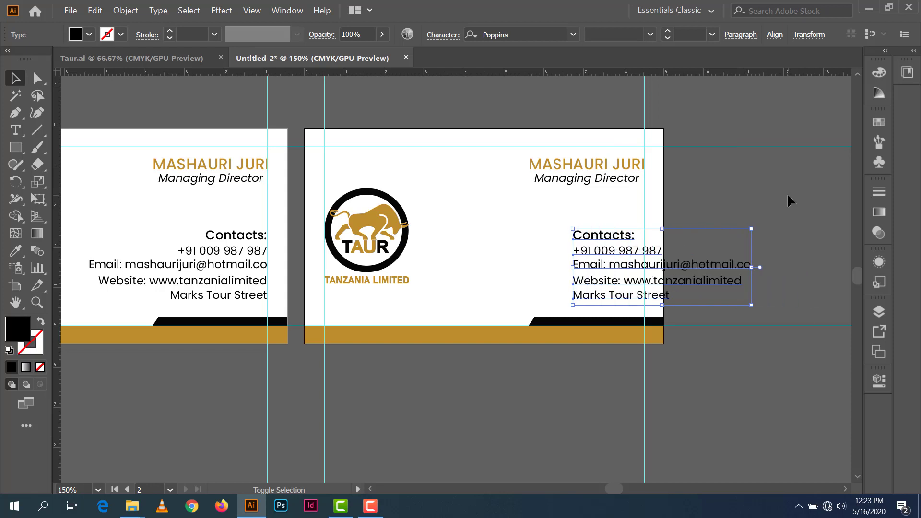
click(785, 191)
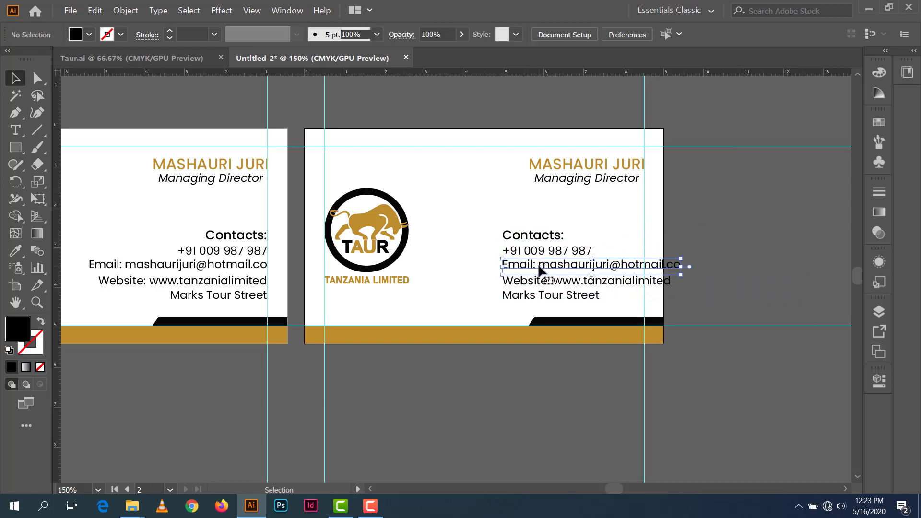
Step: Delete the "Email:" and "Website:" labels from the second card's contact lines
key(t)
drag(539, 264, 465, 275)
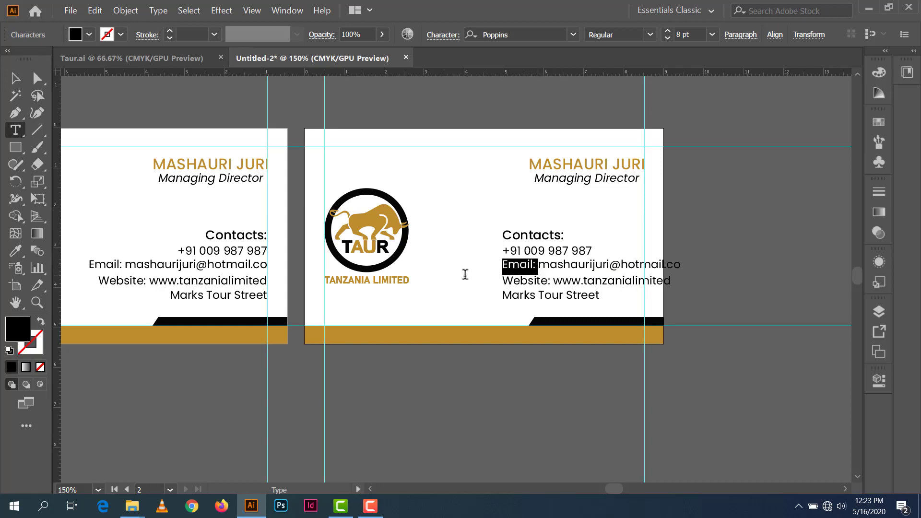
key(BackSpace)
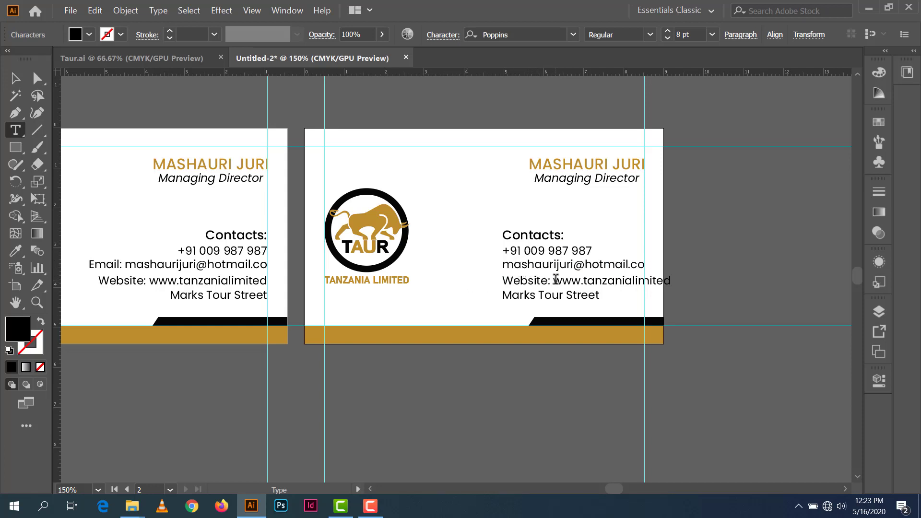
drag(554, 280, 463, 278)
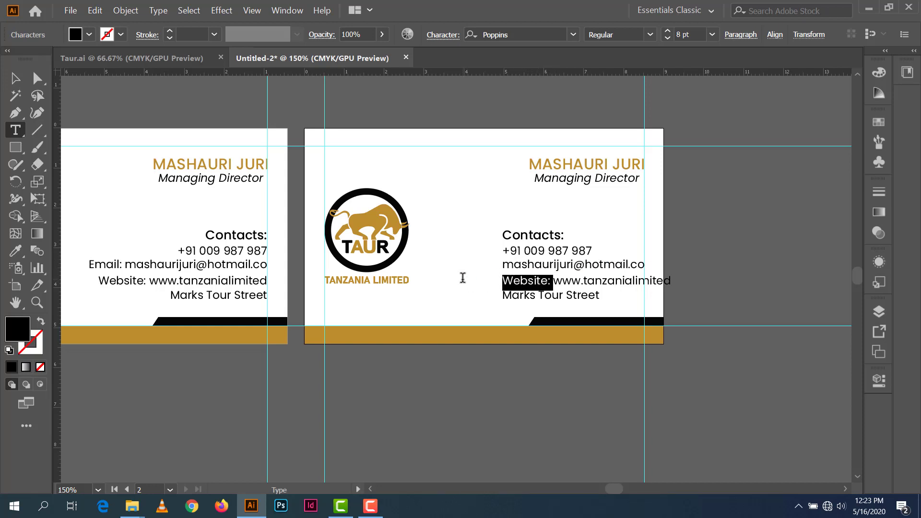
key(BackSpace)
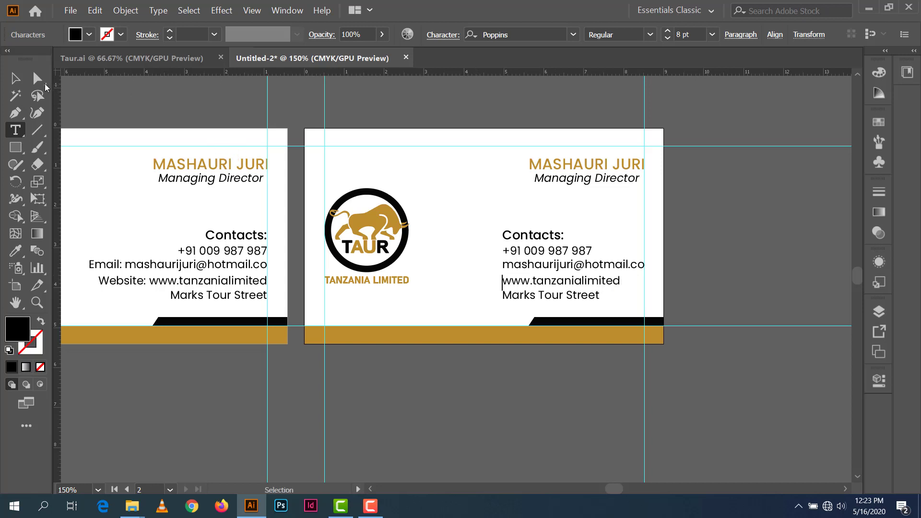
click(15, 78)
click(634, 276)
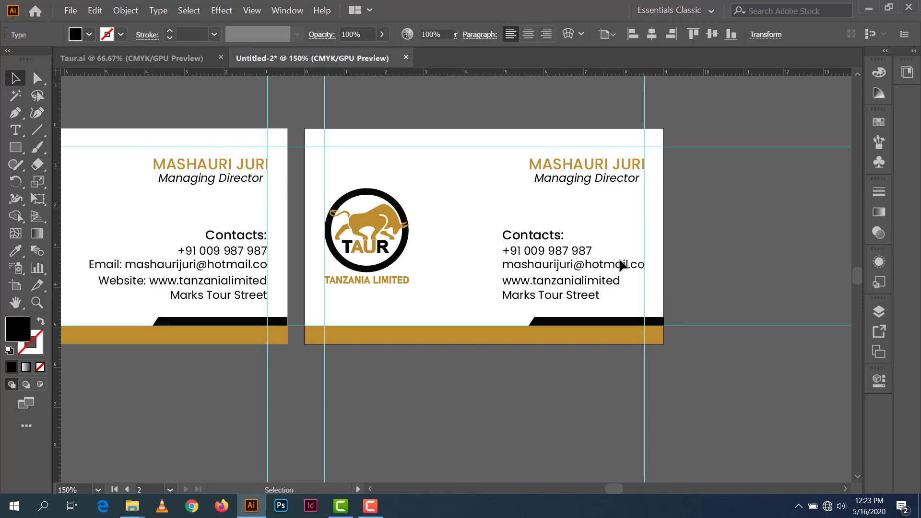
Step: Place vertical guides left of the contact lines and line up the website text with the others
drag(56, 168, 503, 289)
scroll(503, 289, up, 4)
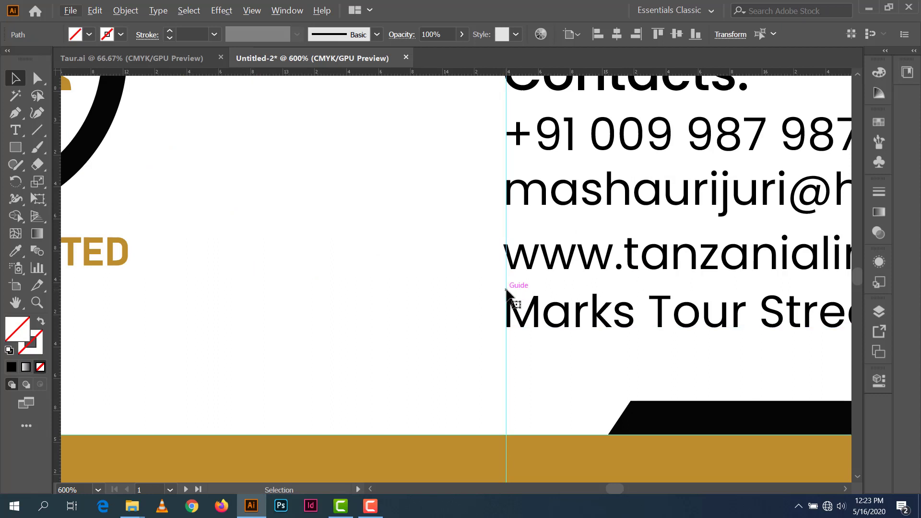
scroll(507, 288, up, 2)
click(508, 291)
drag(521, 294, 525, 294)
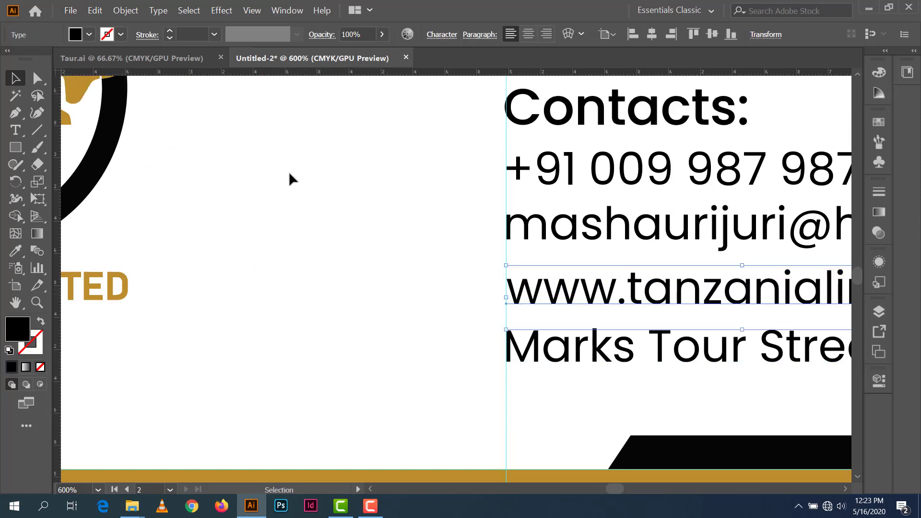
key(ctrl+minus)
key(ctrl+minus)
key(ctrl+minus)
key(ctrl+minus)
drag(575, 210, 710, 229)
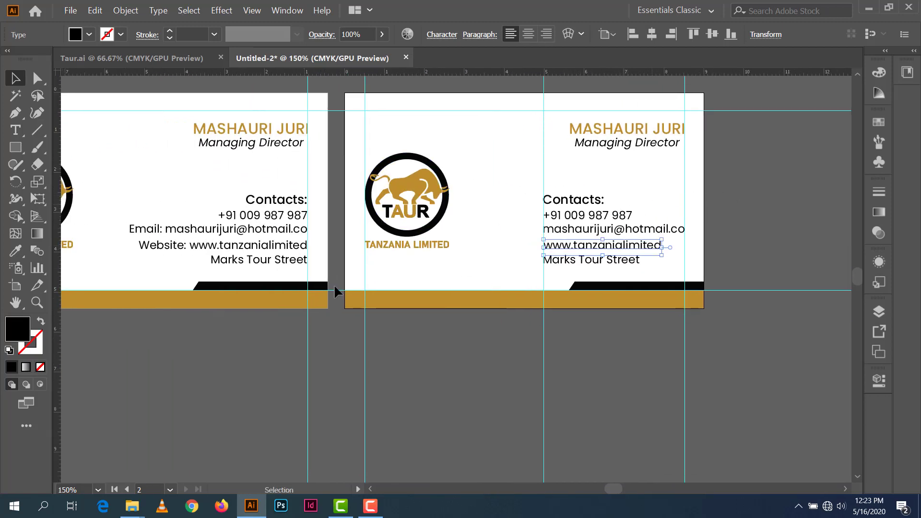
drag(57, 157, 536, 263)
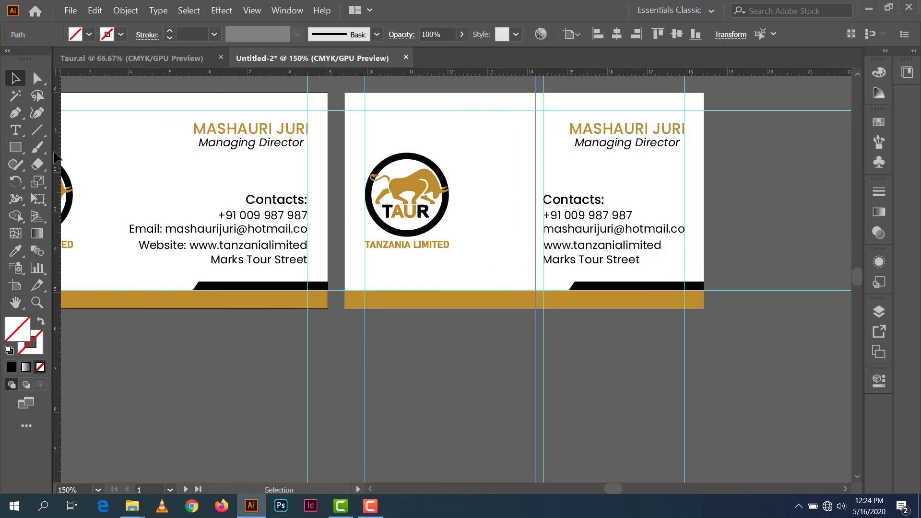
drag(56, 156, 522, 250)
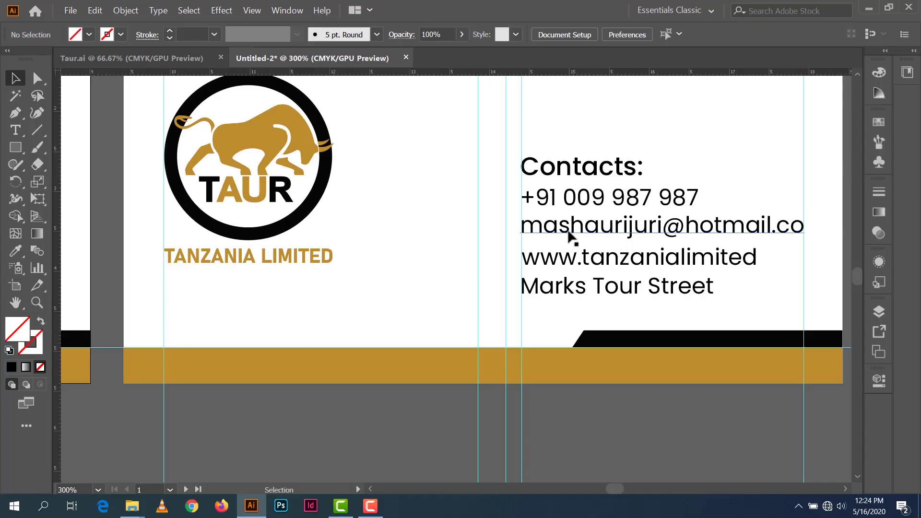
scroll(571, 237, down, 1)
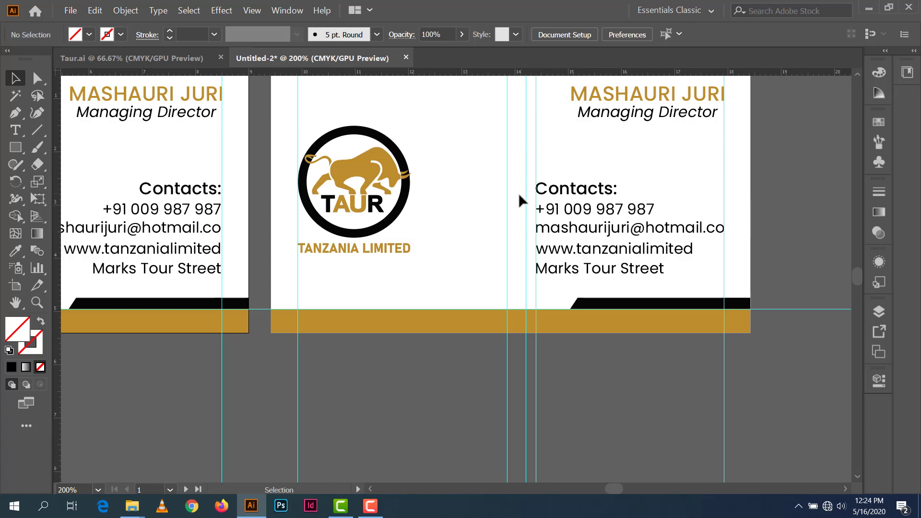
Step: Draw a small circle beside the phone number and fill it with black
scroll(515, 221, up, 2)
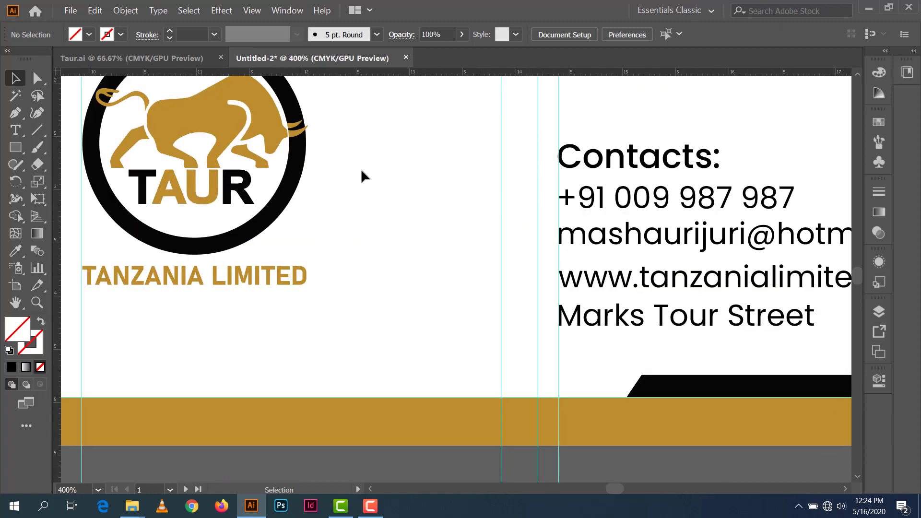
drag(15, 147, 51, 185)
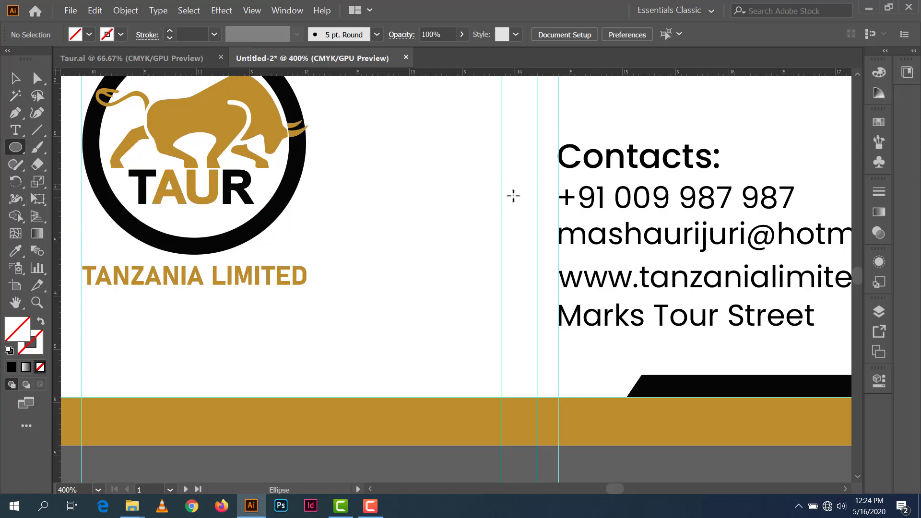
drag(506, 190, 530, 208)
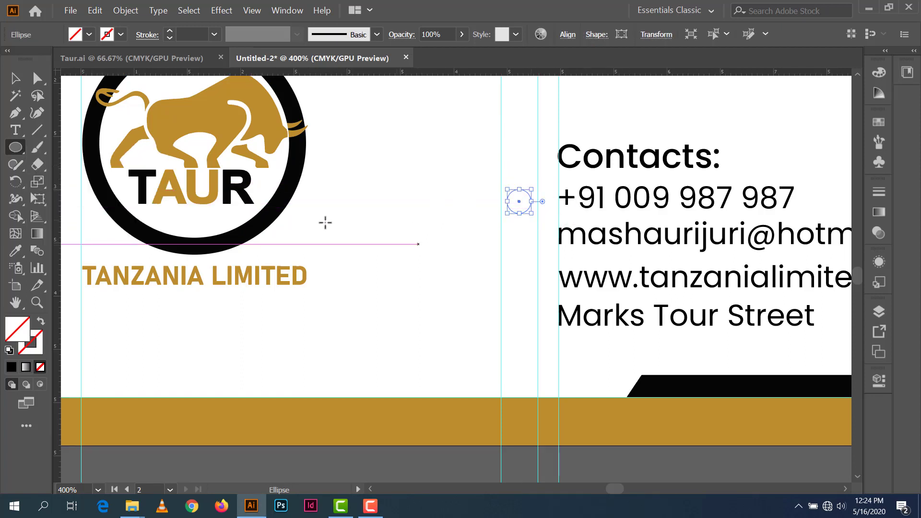
click(89, 34)
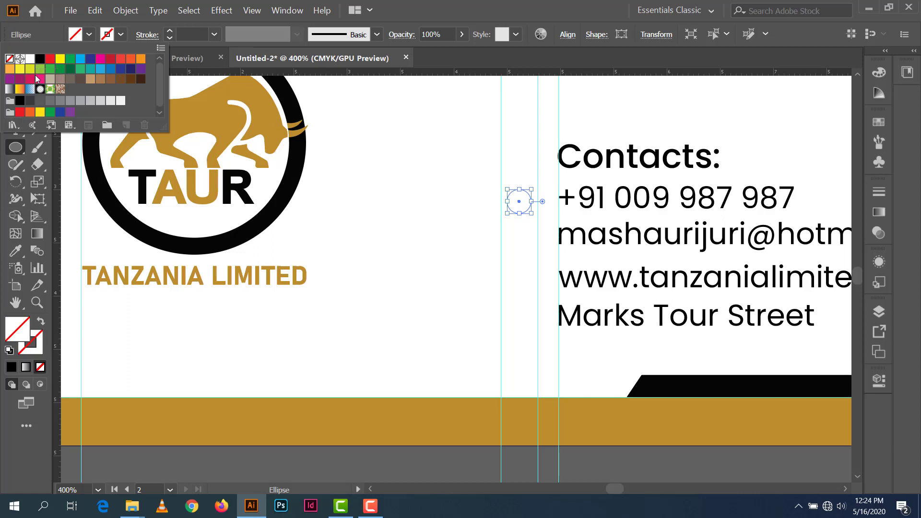
click(40, 59)
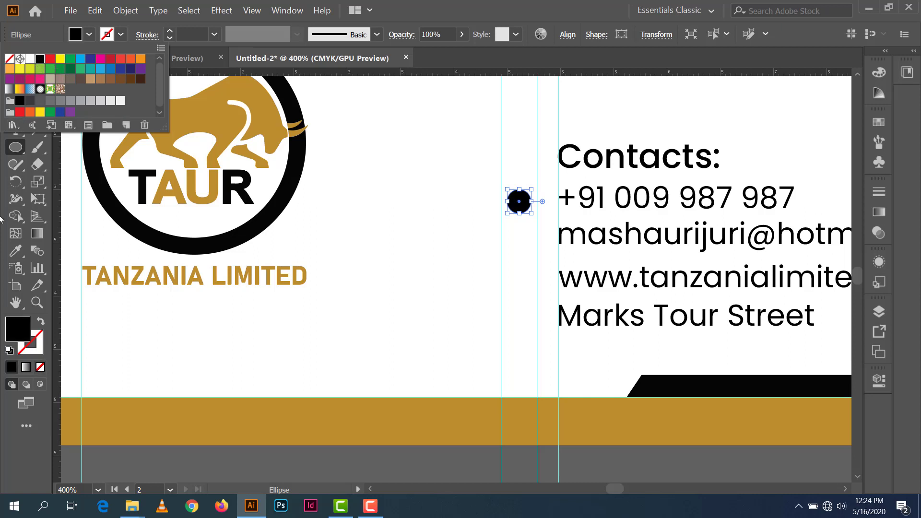
Step: Sample the bull's gold into the circle with the Eyedropper and move the dot slightly up
click(17, 252)
click(206, 140)
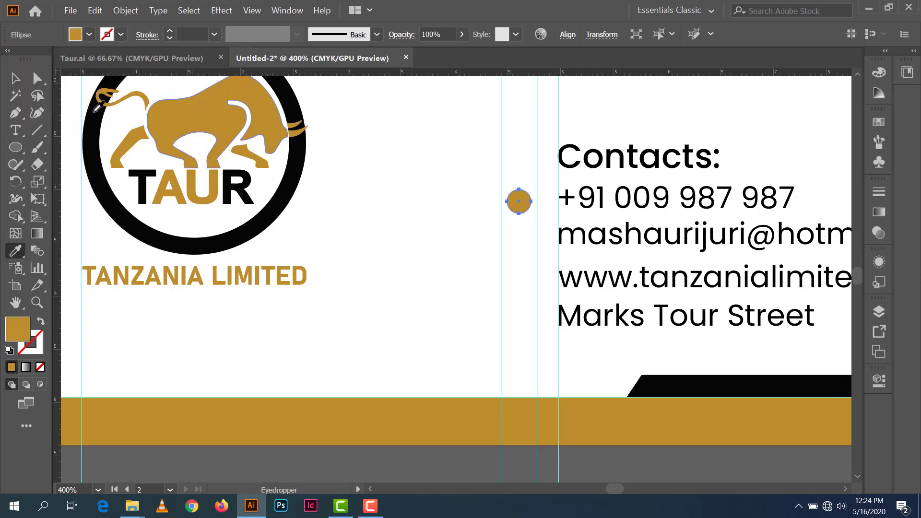
key(v)
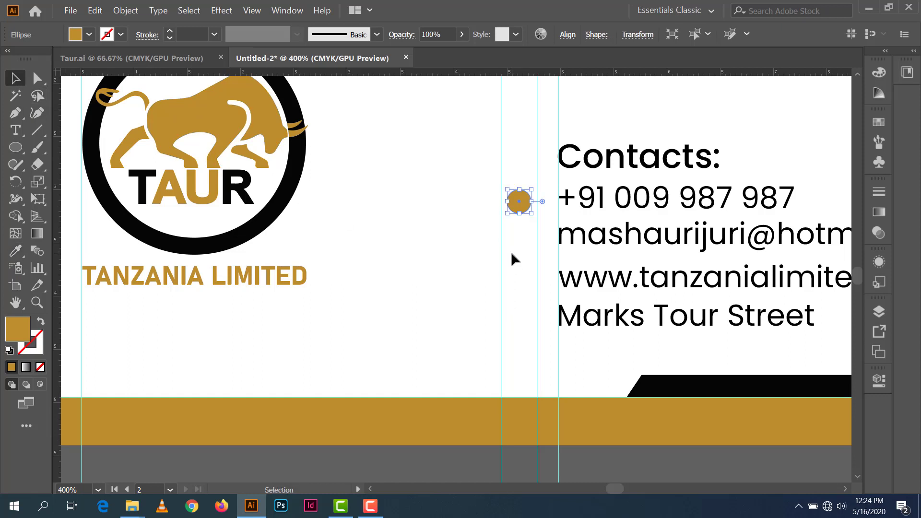
scroll(520, 257, up, 1)
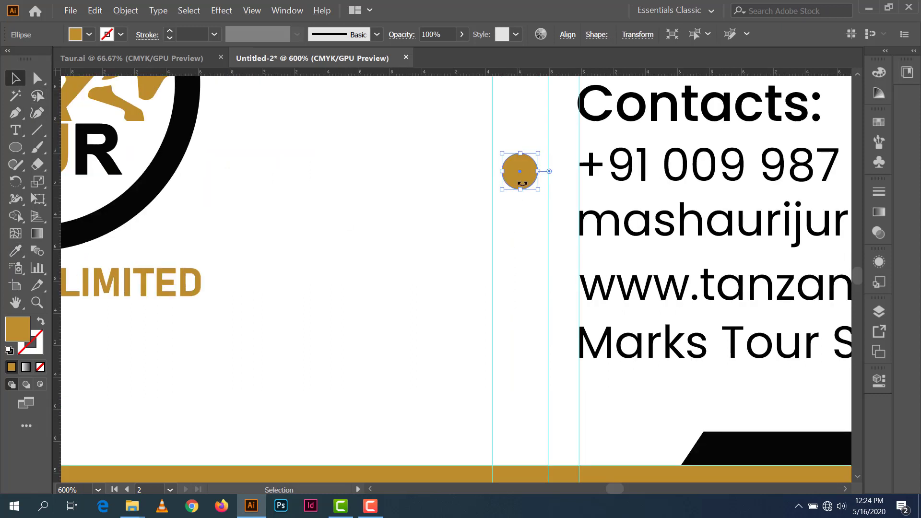
drag(527, 183, 545, 190)
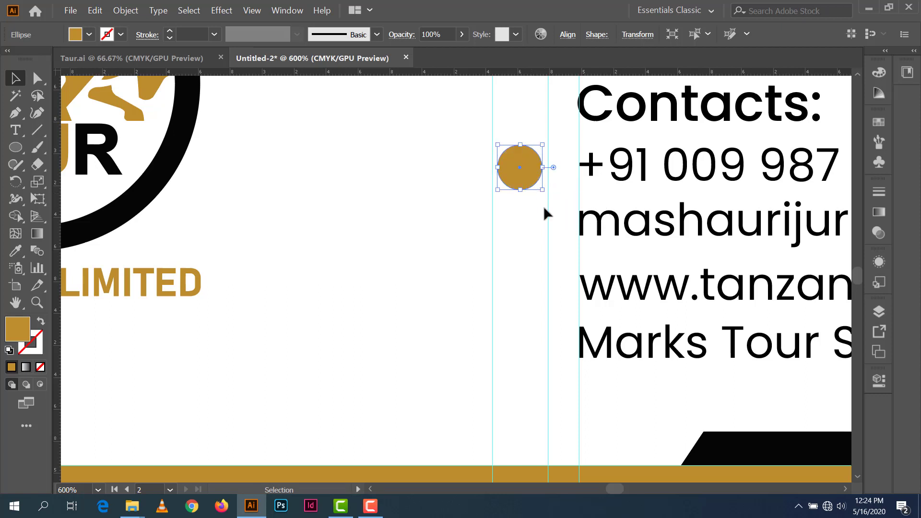
Step: Shrink the gold dot, snap its edge to the guide, and move the guide to the dot's left edge
scroll(543, 205, down, 1)
click(544, 226)
click(537, 195)
scroll(541, 201, up, 2)
drag(550, 133, 546, 137)
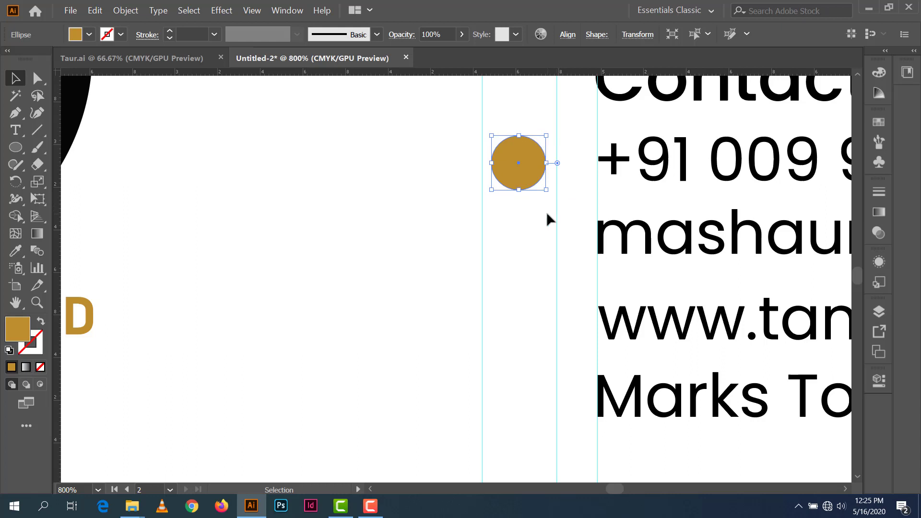
drag(531, 179, 542, 177)
drag(483, 190, 545, 418)
Step: Copy the dot down beside the other contact lines, then select the website line with its dot
click(540, 181)
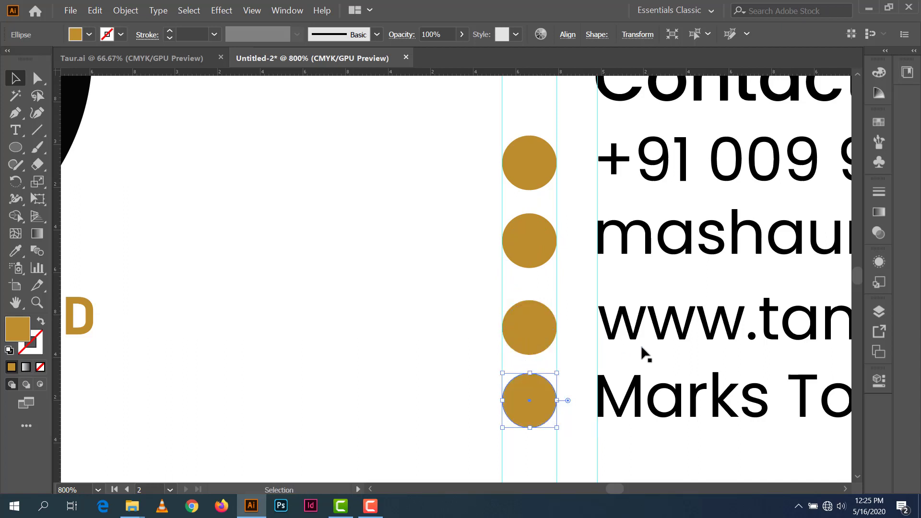
click(665, 328)
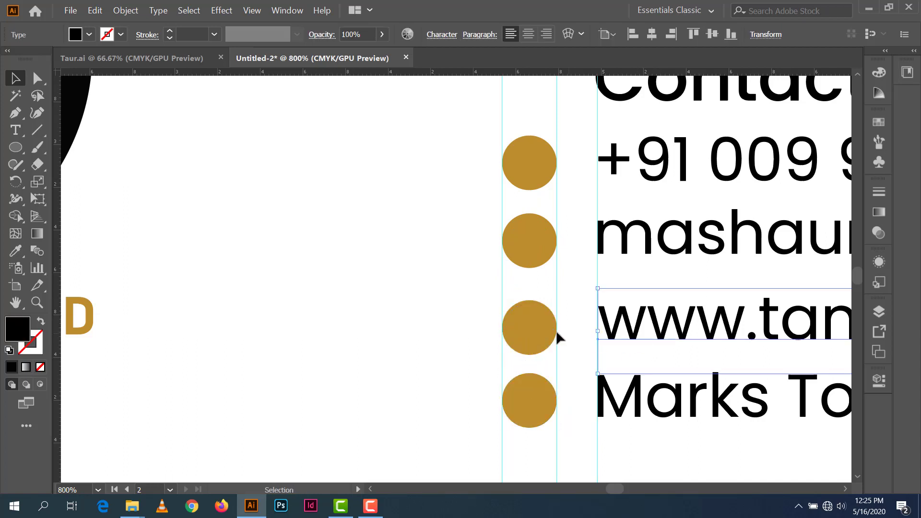
shift+click(531, 330)
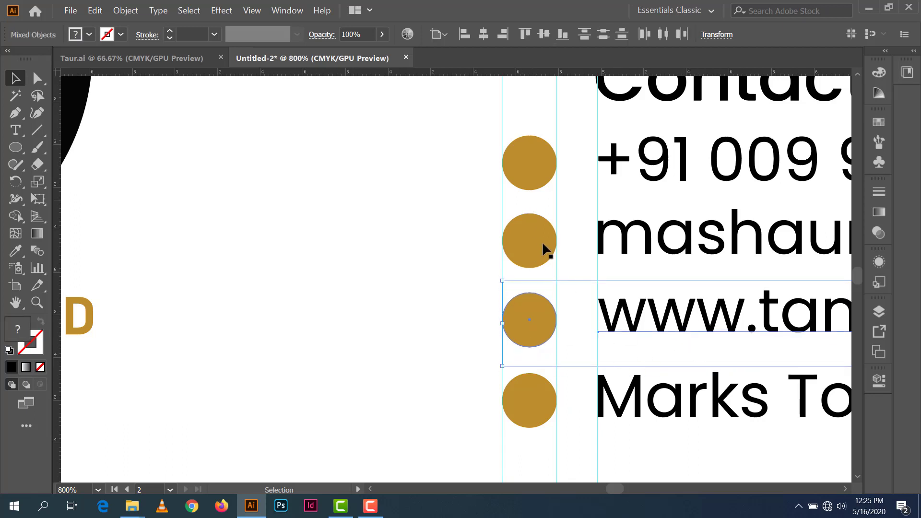
scroll(595, 377, down, 4)
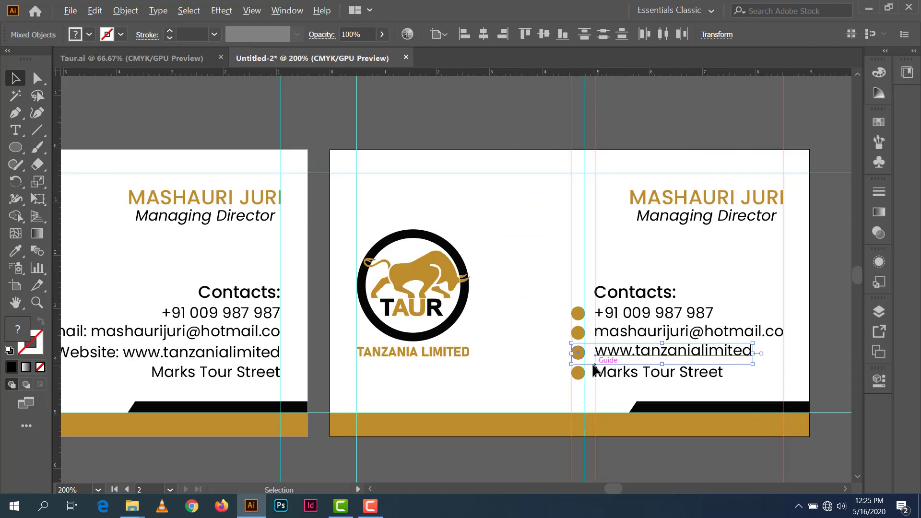
Step: Move the gold name and Managing Director title up and left to line up with the contacts
click(834, 259)
drag(736, 339, 694, 313)
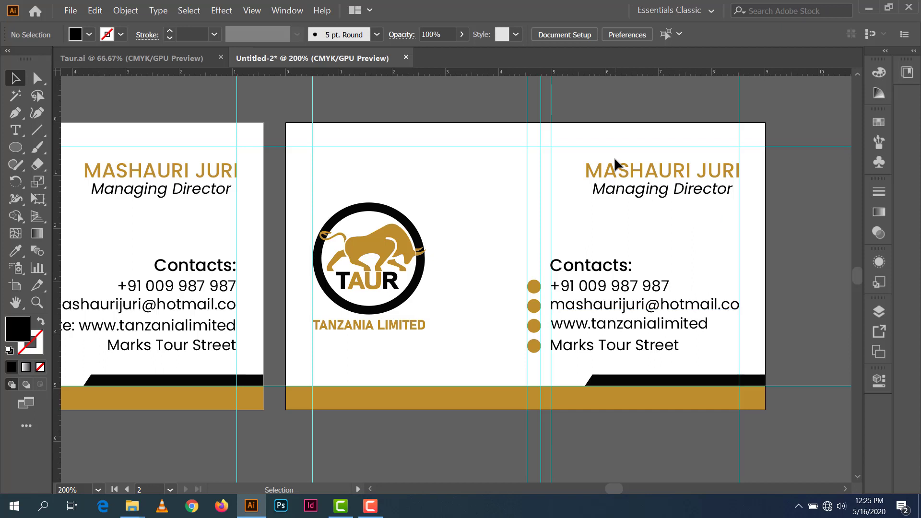
click(625, 177)
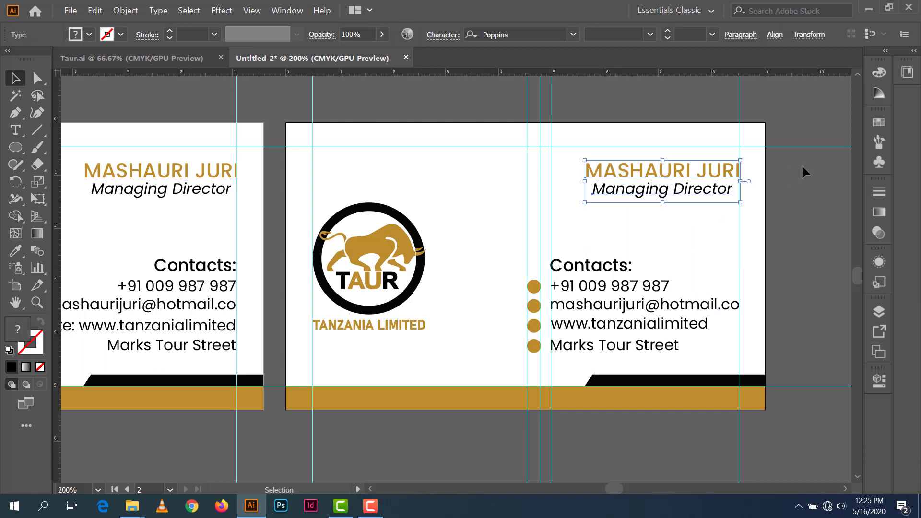
drag(710, 167, 648, 171)
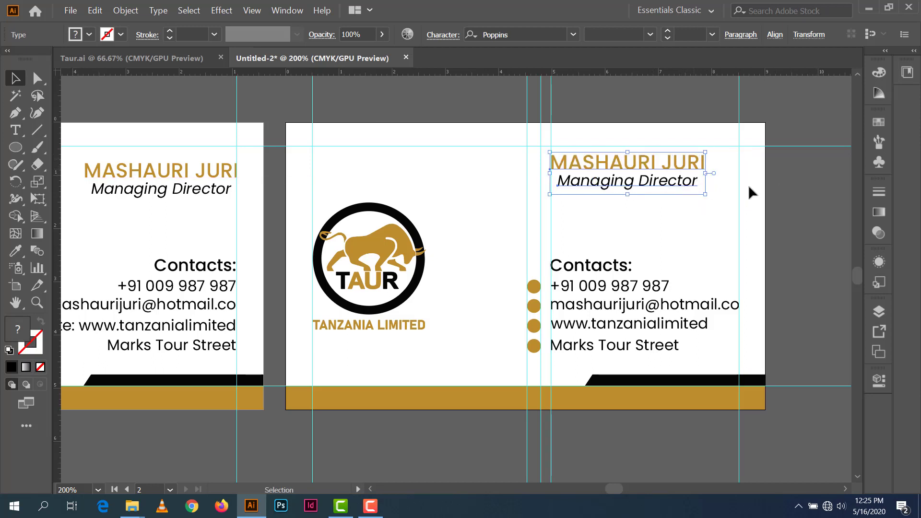
click(804, 182)
drag(657, 185, 654, 185)
click(801, 172)
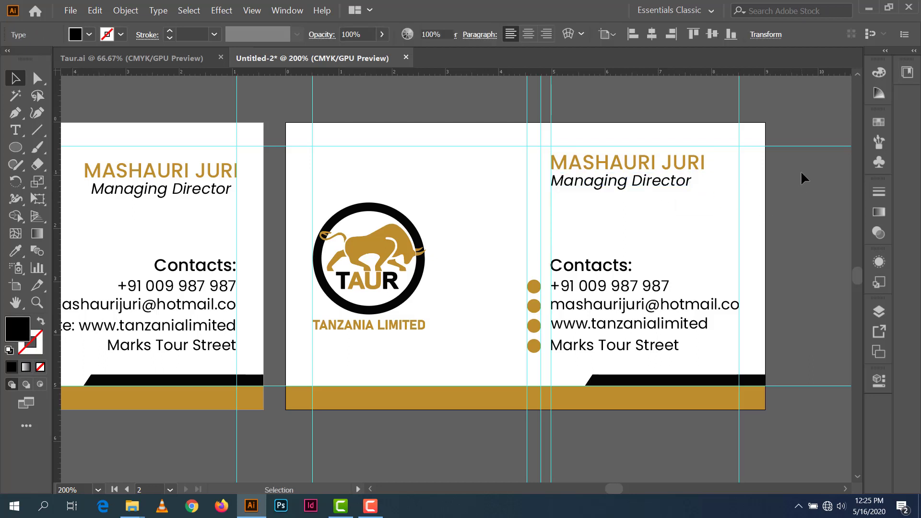